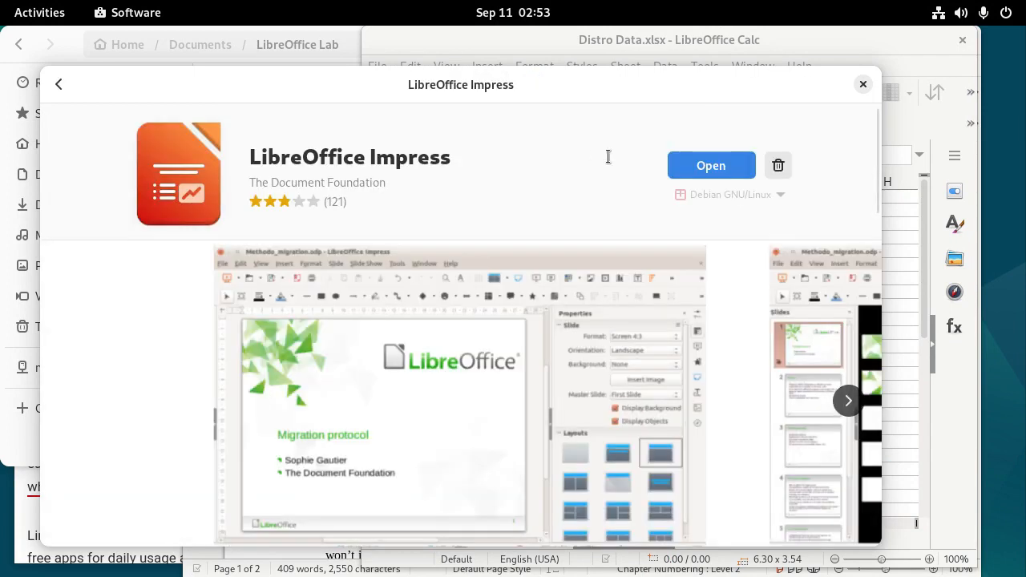
Launch LibreOffice Impress from its software listing.
{"action": "left_click", "coordinate": [691, 166]}
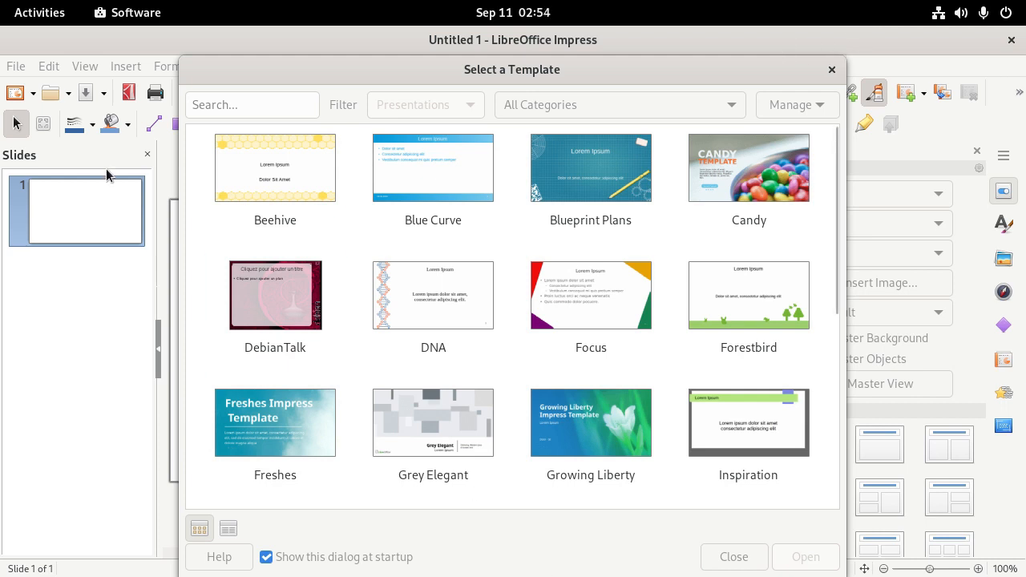
Switch to Firefox and search the web for "pcc presentation template" in a new tab.
{"action": "left_click", "coordinate": [16, 17]}
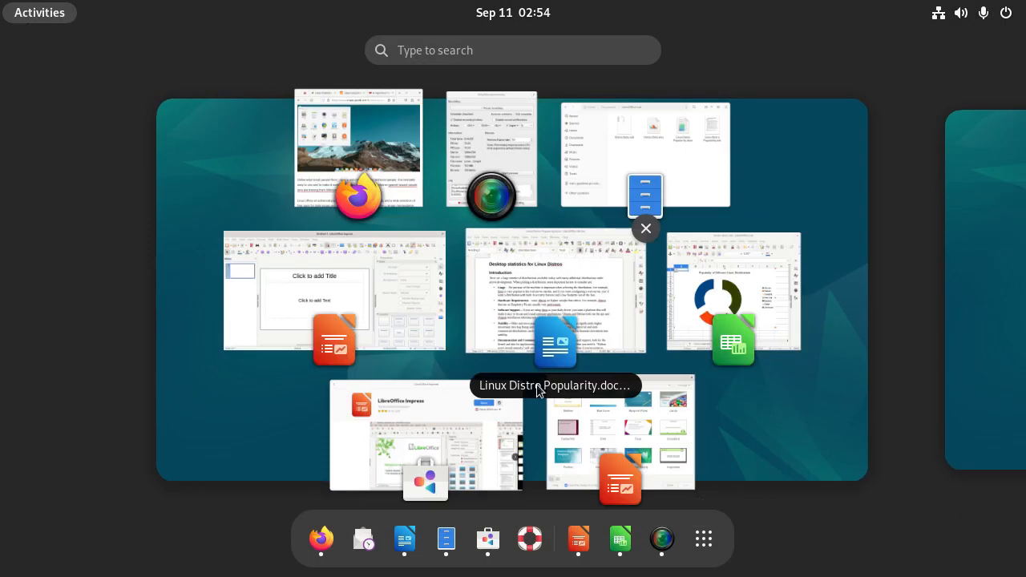
{"action": "left_click", "coordinate": [390, 158]}
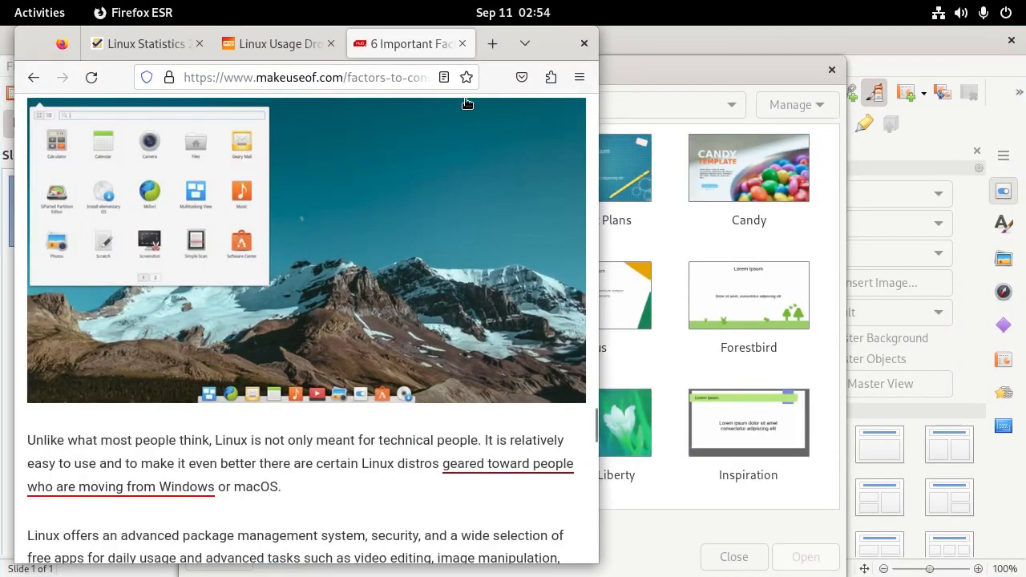
{"action": "left_click", "coordinate": [492, 43]}
{"action": "left_click", "coordinate": [368, 78]}
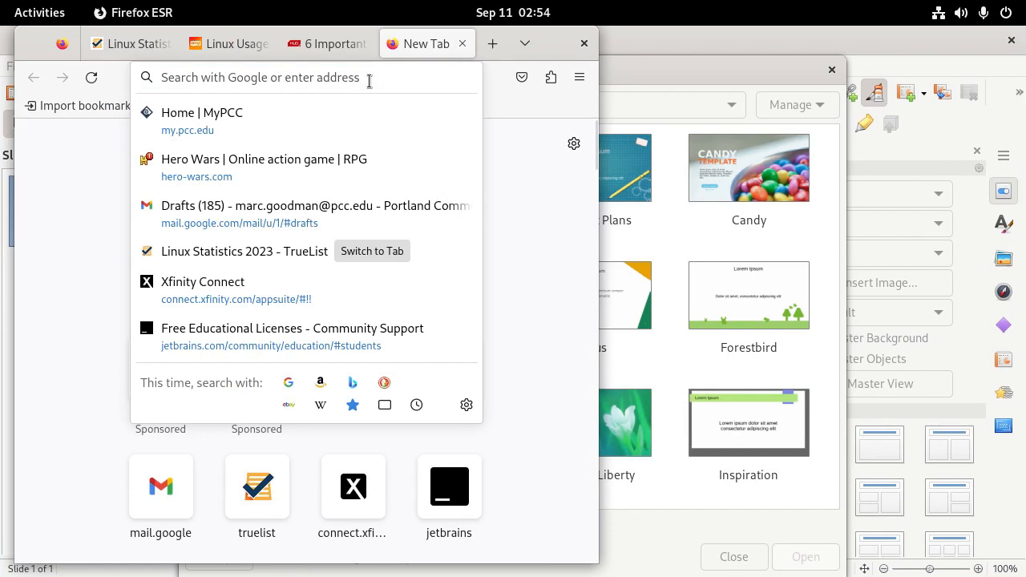
{"action": "type", "text": "pcc"}
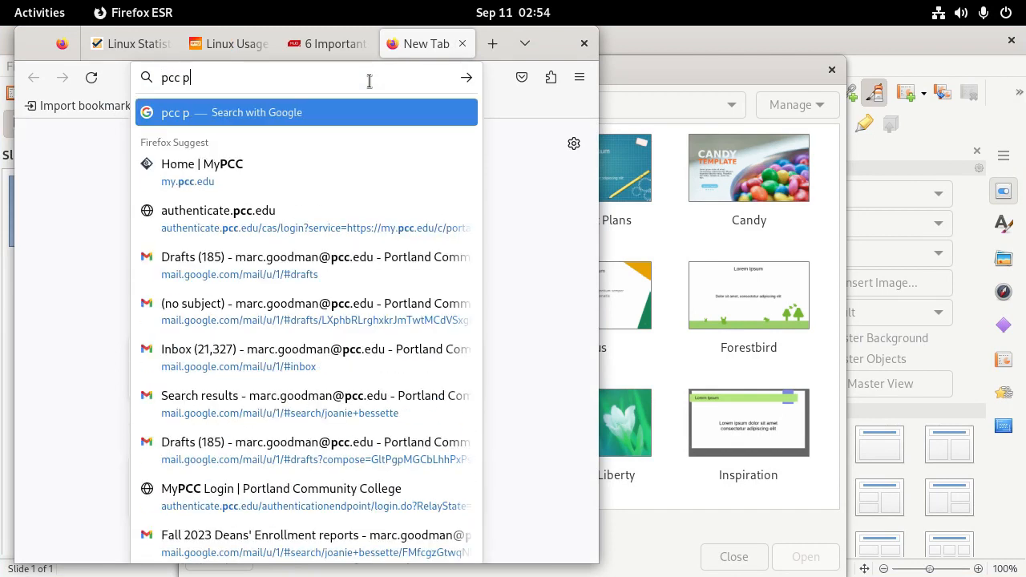
{"action": "type", "text": " presentation template"}
{"action": "key", "text": "Return"}
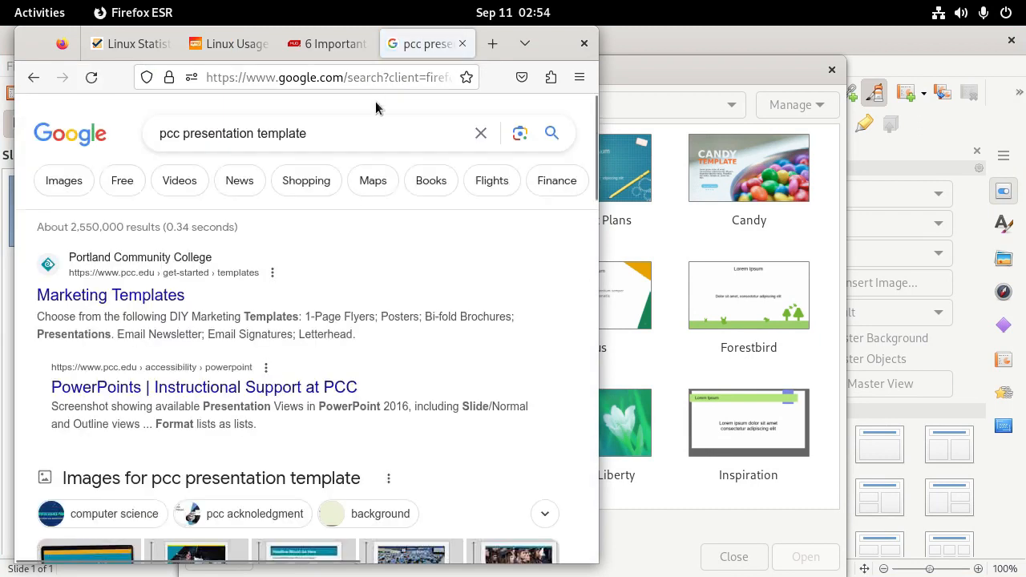
Open Presentation Template #1 from Portland Community College's Marketing Templates page, widening the browser window.
{"action": "left_click", "coordinate": [103, 298]}
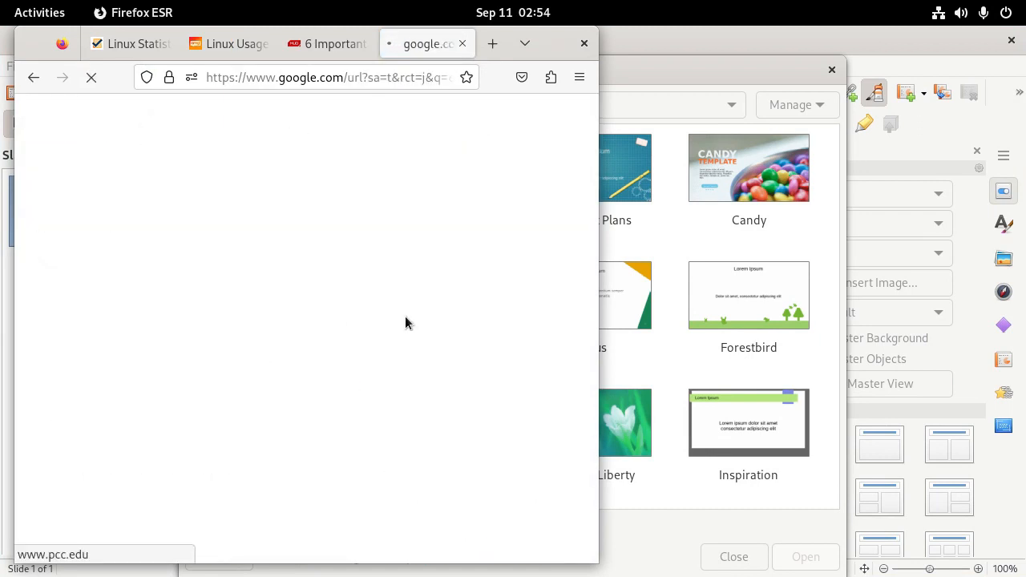
{"action": "left_click_drag", "start_coordinate": [599, 325], "coordinate": [852, 321]}
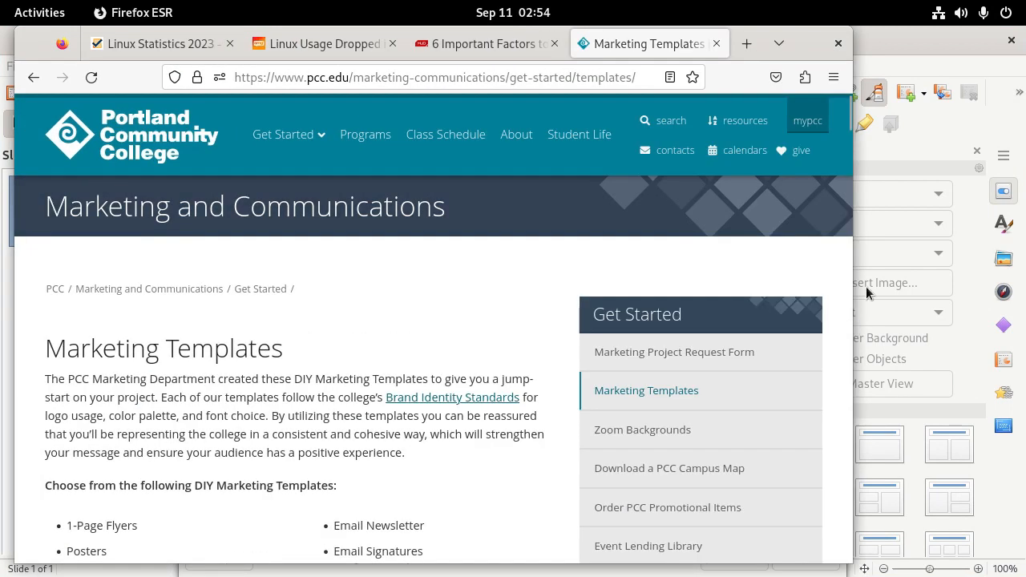
{"action": "left_click_drag", "start_coordinate": [845, 120], "coordinate": [866, 468]}
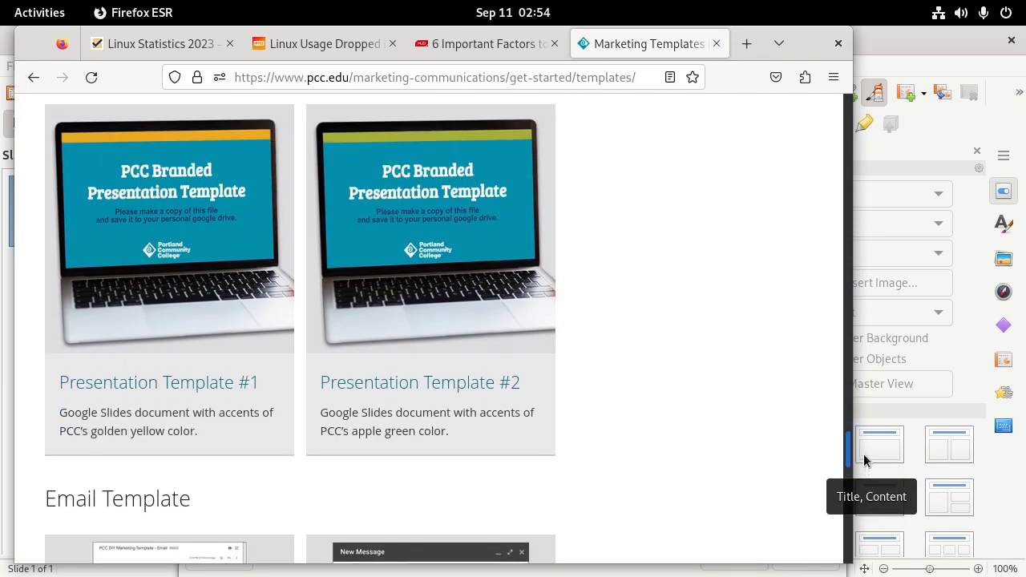
{"action": "left_click", "coordinate": [199, 391]}
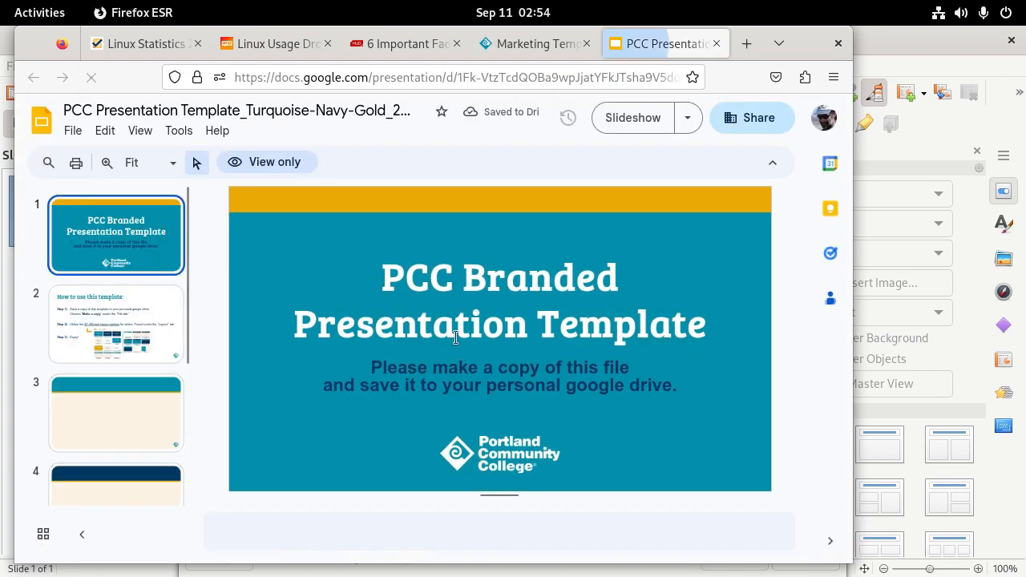
Download the PCC presentation template as an ODP document.
{"action": "left_click", "coordinate": [73, 131]}
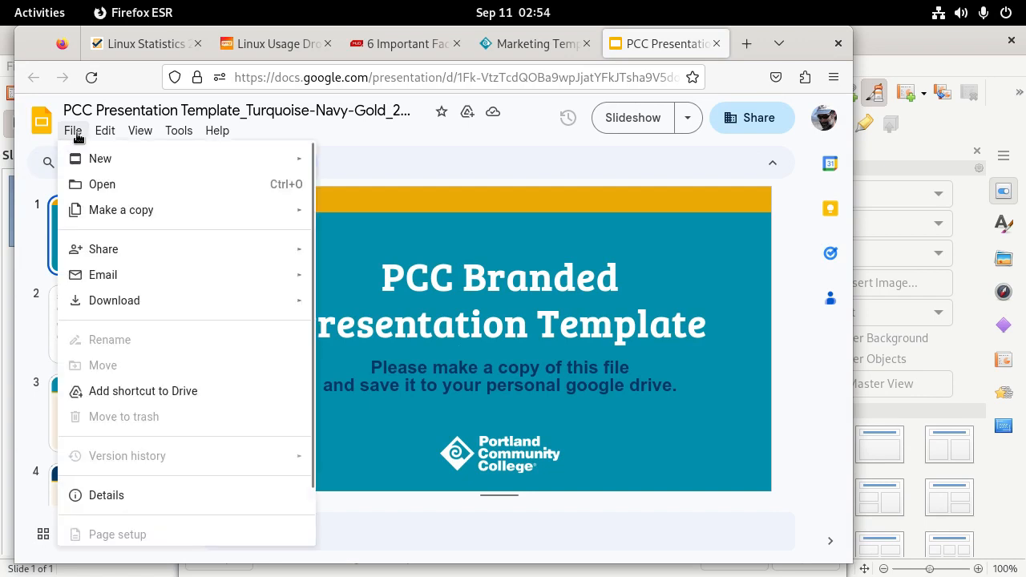
{"action": "mouse_move", "coordinate": [129, 308]}
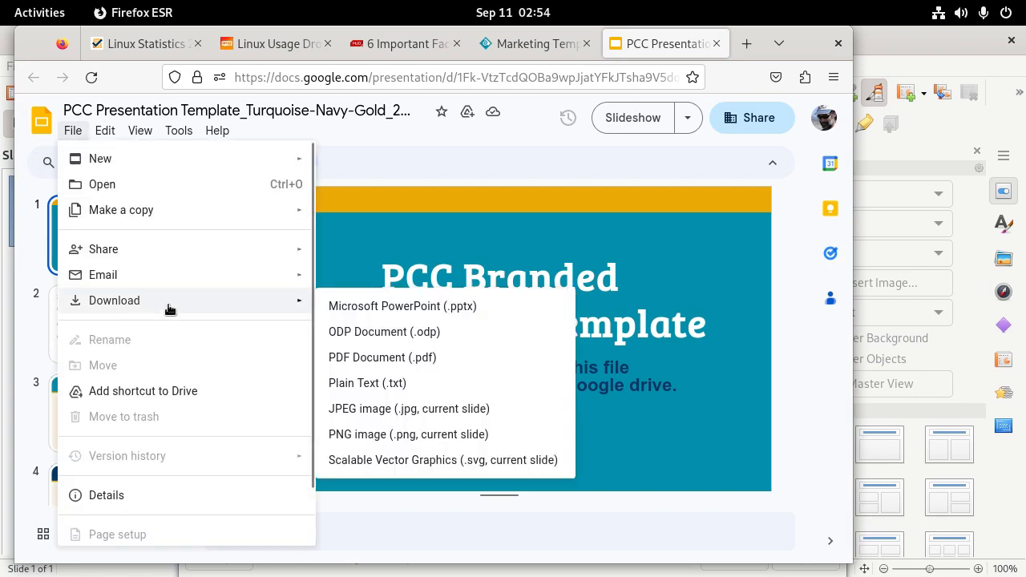
{"action": "left_click", "coordinate": [376, 331]}
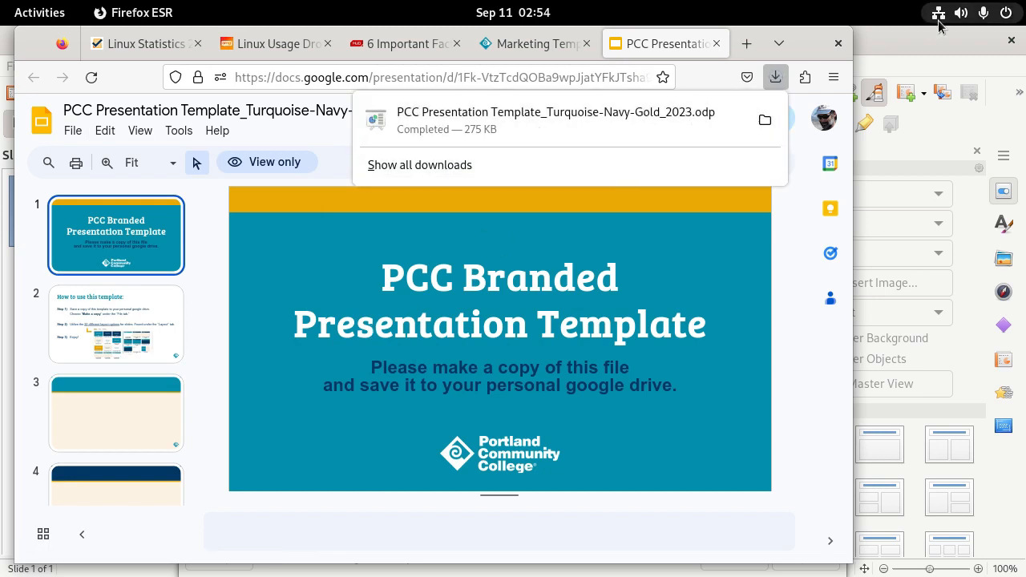
Return to LibreOffice Impress, show the available templates as a list, and dismiss the template selection without choosing one.
{"action": "left_click", "coordinate": [970, 216]}
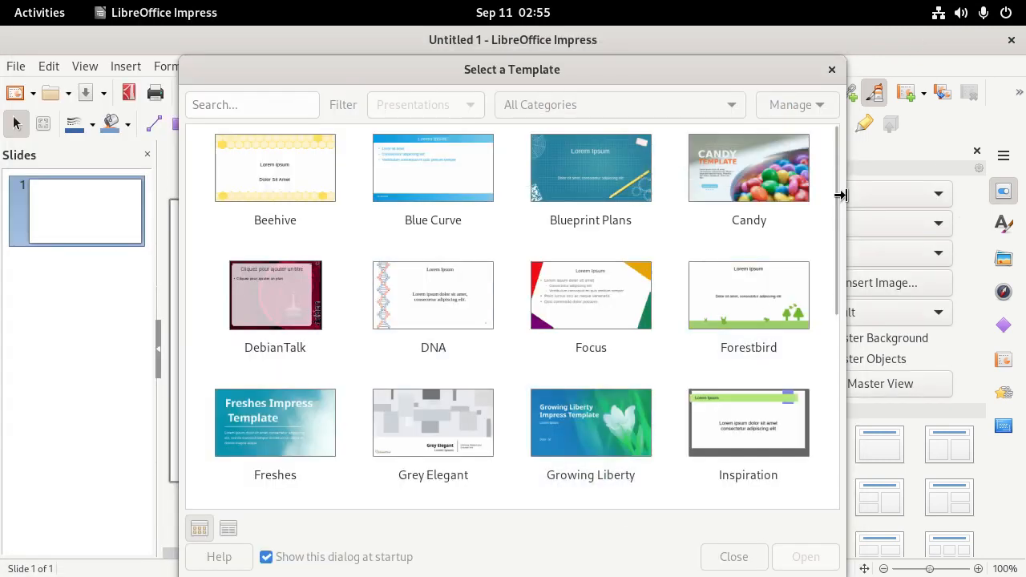
{"action": "left_click_drag", "start_coordinate": [719, 76], "coordinate": [714, 50]}
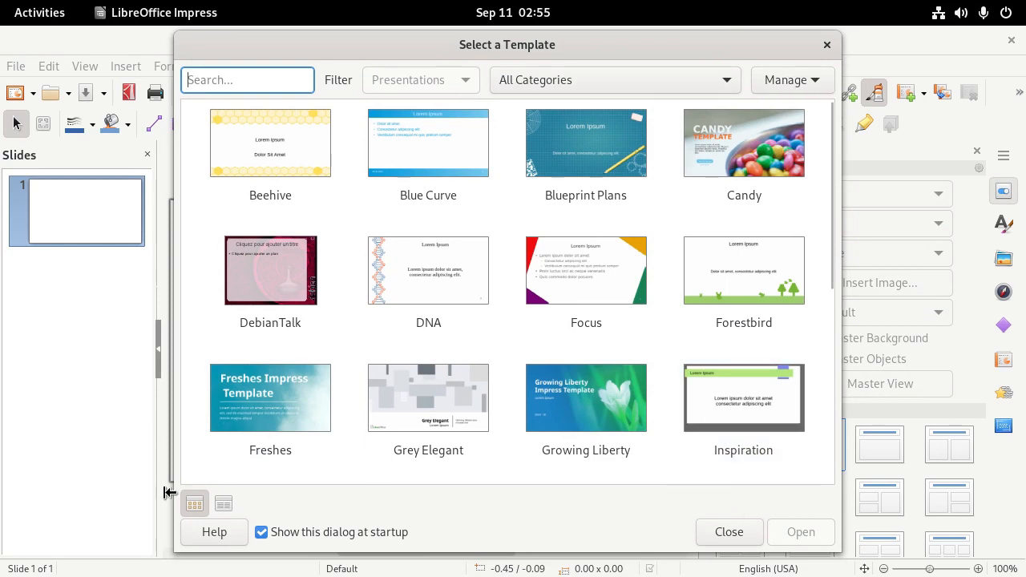
{"action": "left_click", "coordinate": [223, 505]}
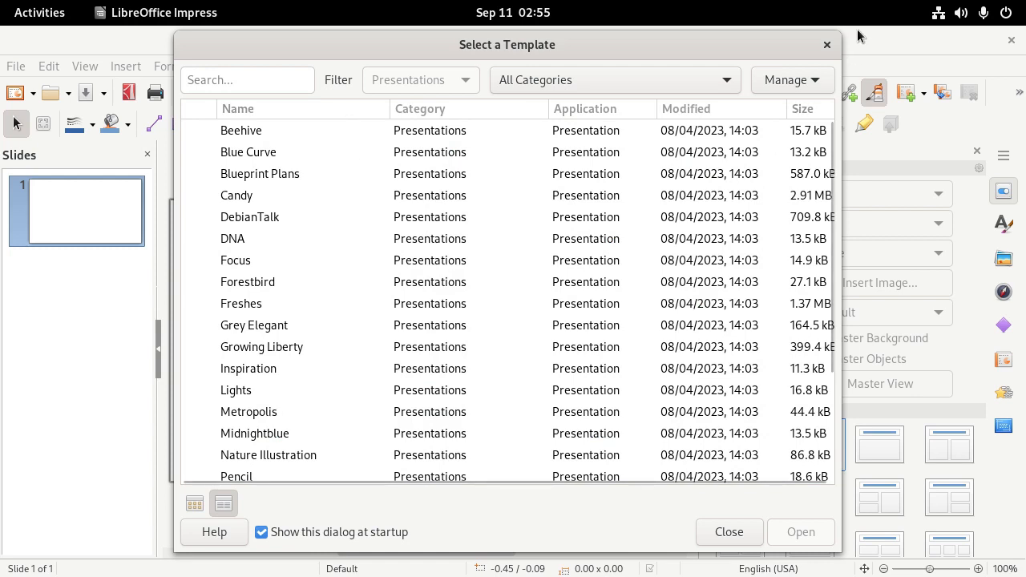
{"action": "left_click", "coordinate": [826, 44]}
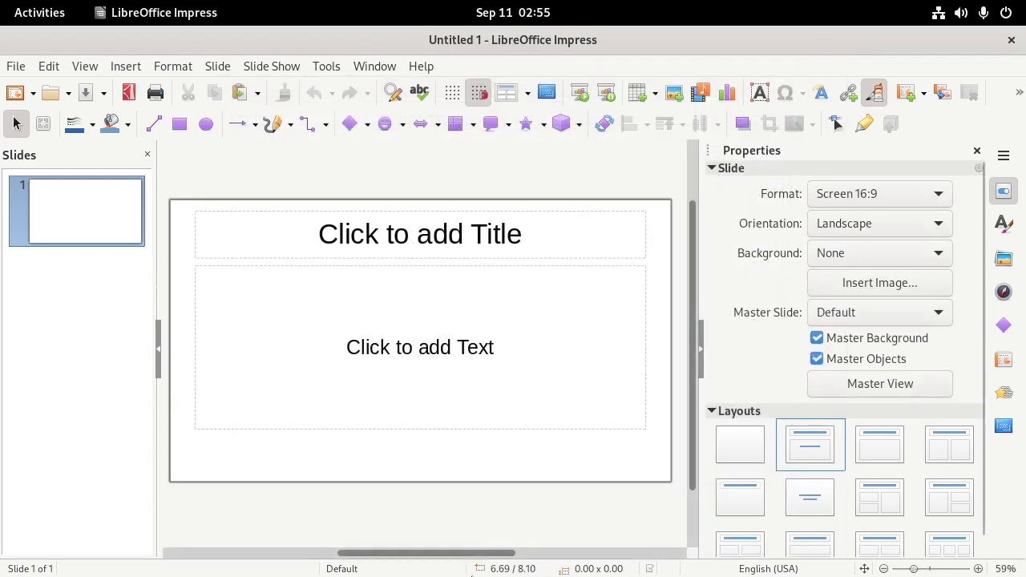
Open PCC Presentation Template_Turquoise-Navy-Gold_2023.odp from the Downloads folder.
{"action": "left_click", "coordinate": [16, 66]}
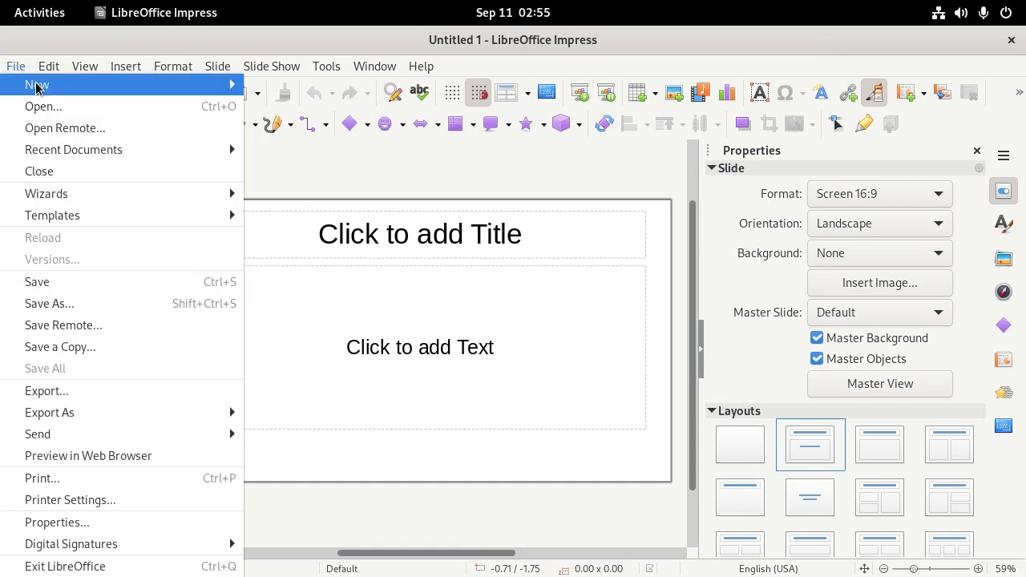
{"action": "left_click", "coordinate": [38, 106]}
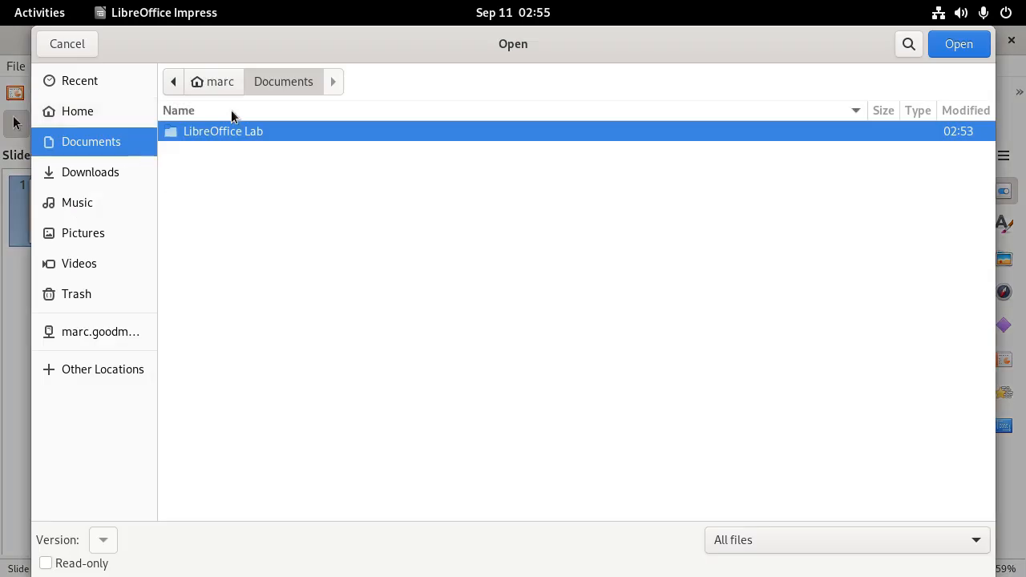
{"action": "left_click", "coordinate": [223, 81]}
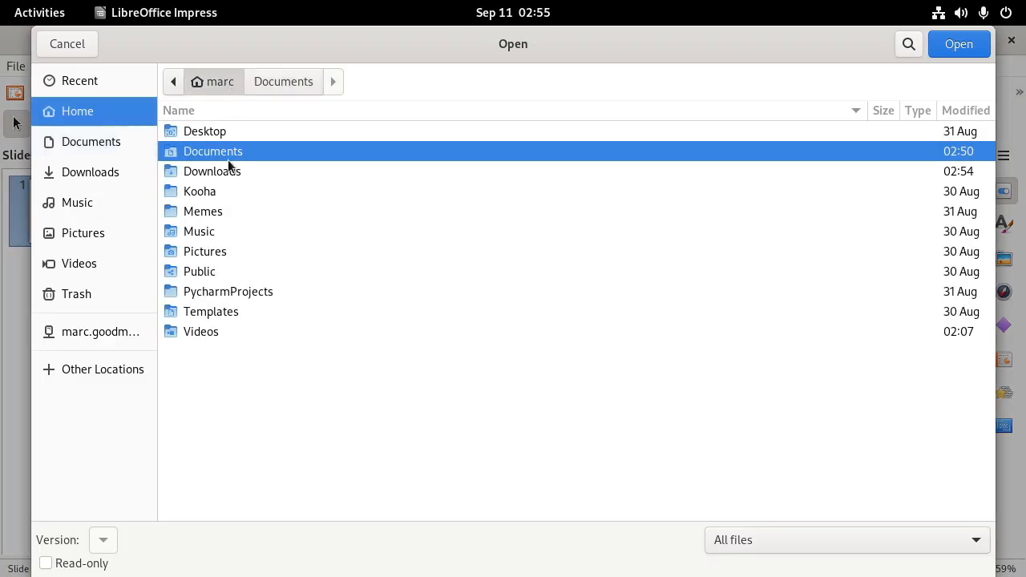
{"action": "double_click", "coordinate": [214, 171]}
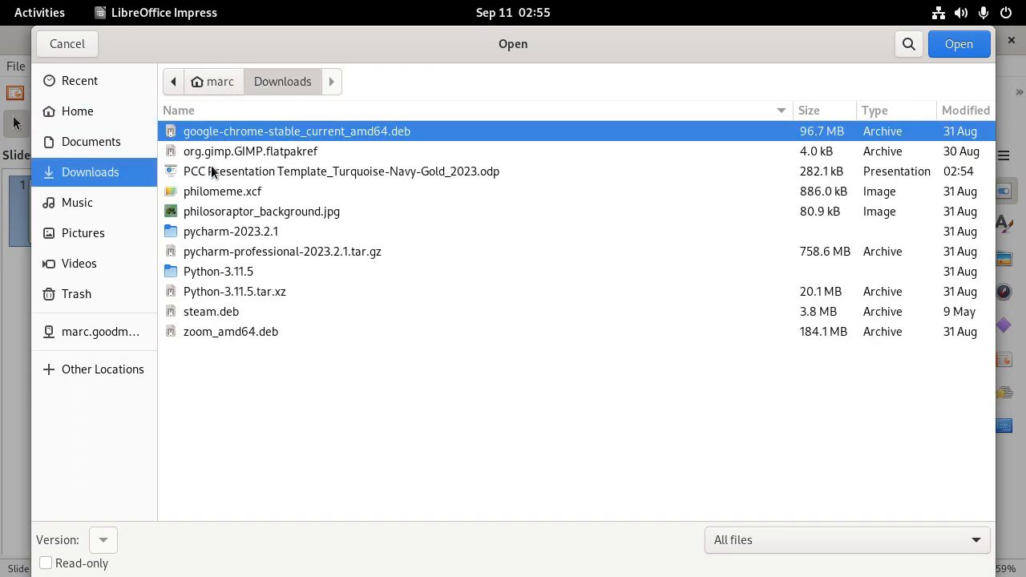
{"action": "left_click", "coordinate": [300, 171]}
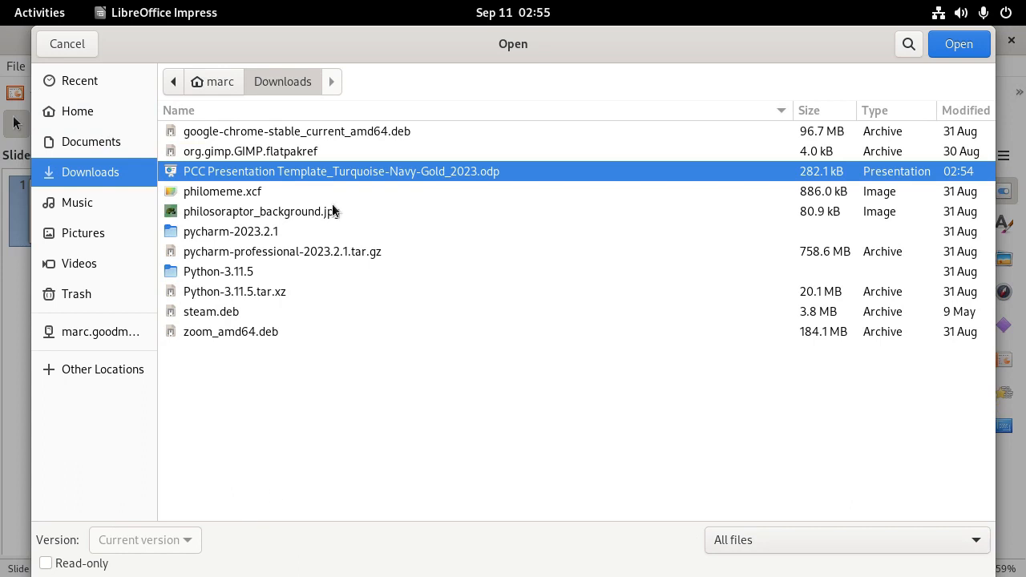
{"action": "double_click", "coordinate": [324, 172]}
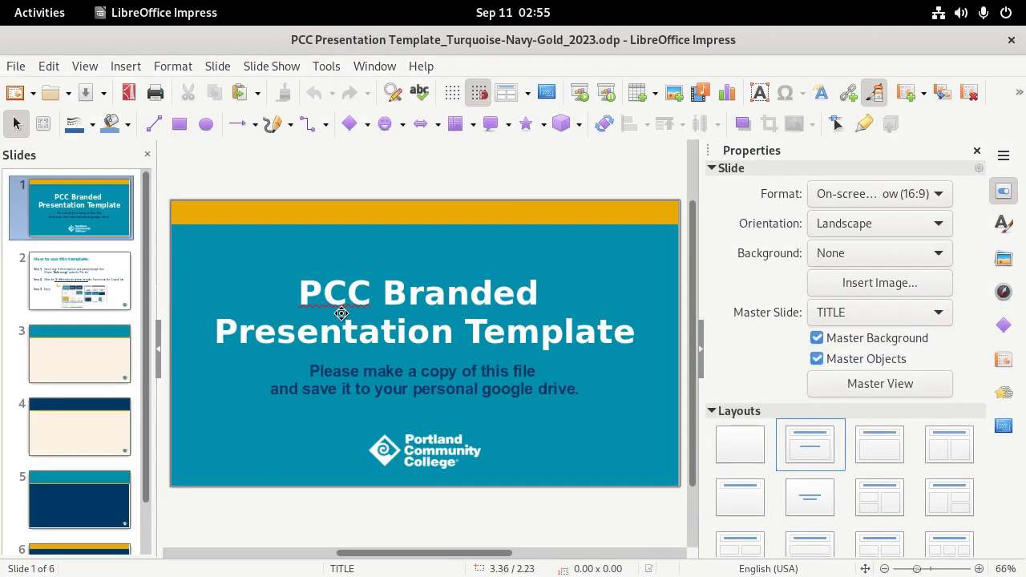
Look over the first slides of the template and place the text cursor in the title on slide 1.
{"action": "left_click", "coordinate": [286, 310]}
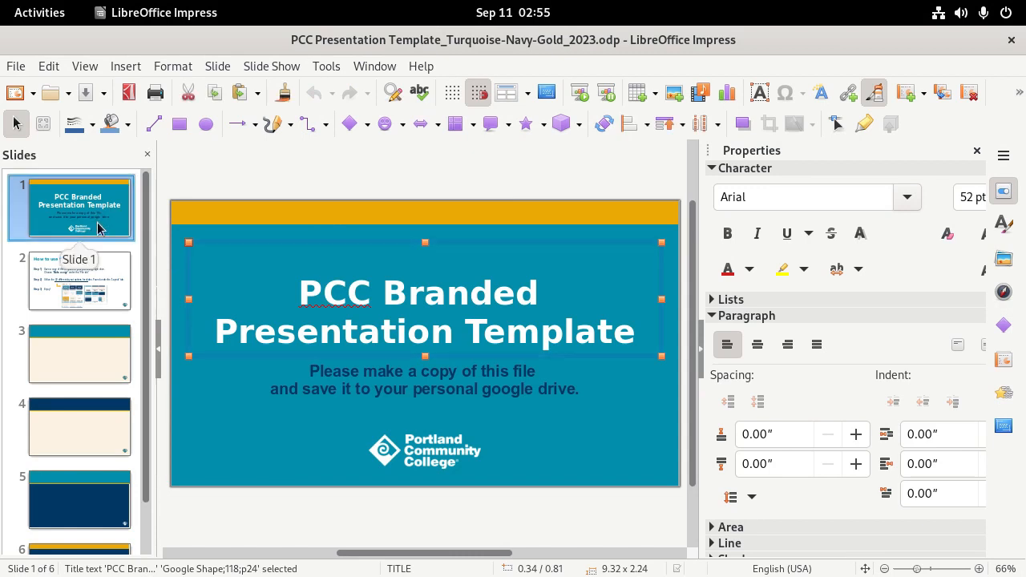
{"action": "left_click", "coordinate": [76, 289]}
{"action": "left_click", "coordinate": [84, 202]}
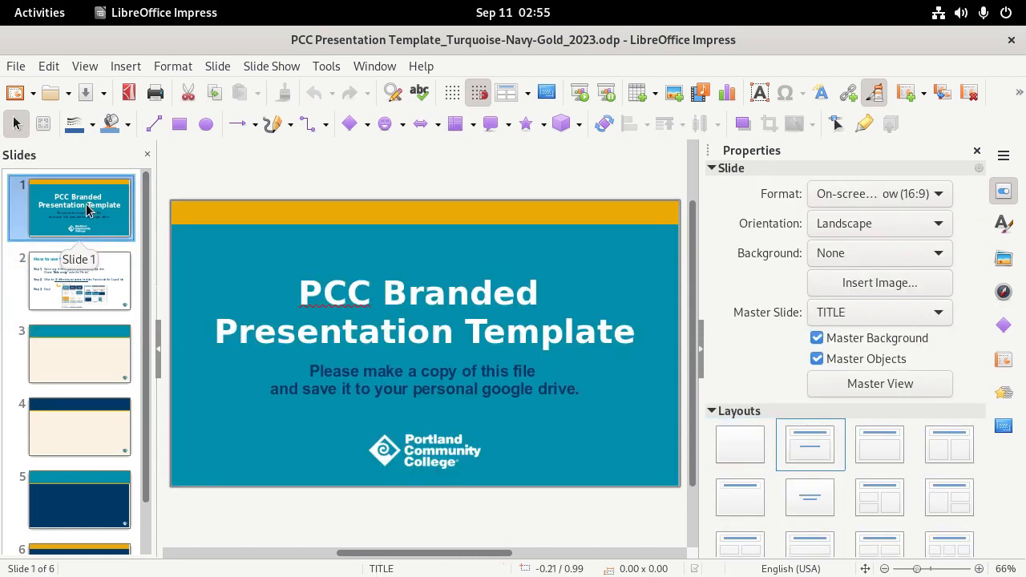
{"action": "left_click", "coordinate": [306, 292]}
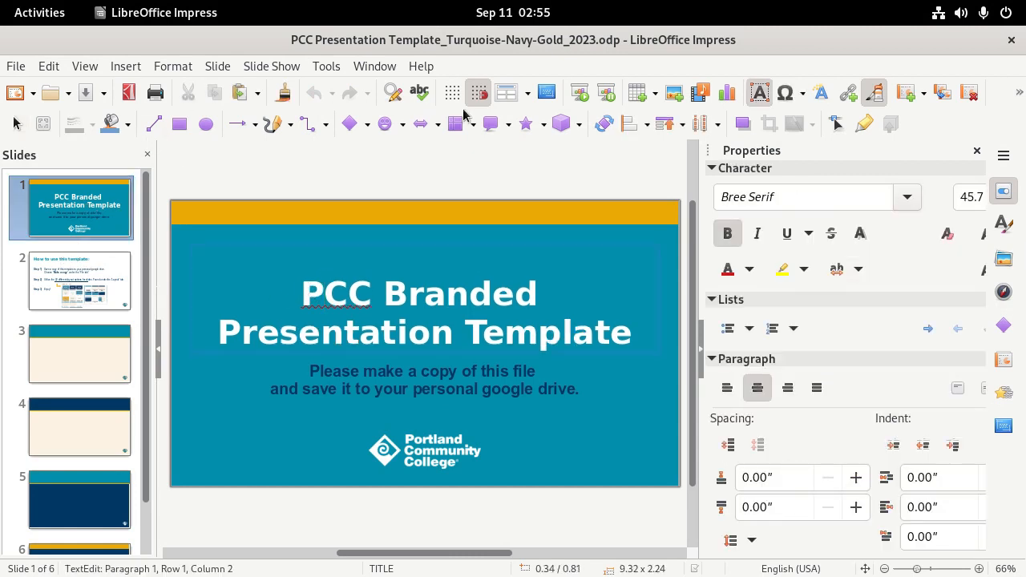
Start saving the presentation under a new name, with the LibreOffice Lab folder inside Documents as the destination.
{"action": "left_click", "coordinate": [11, 71]}
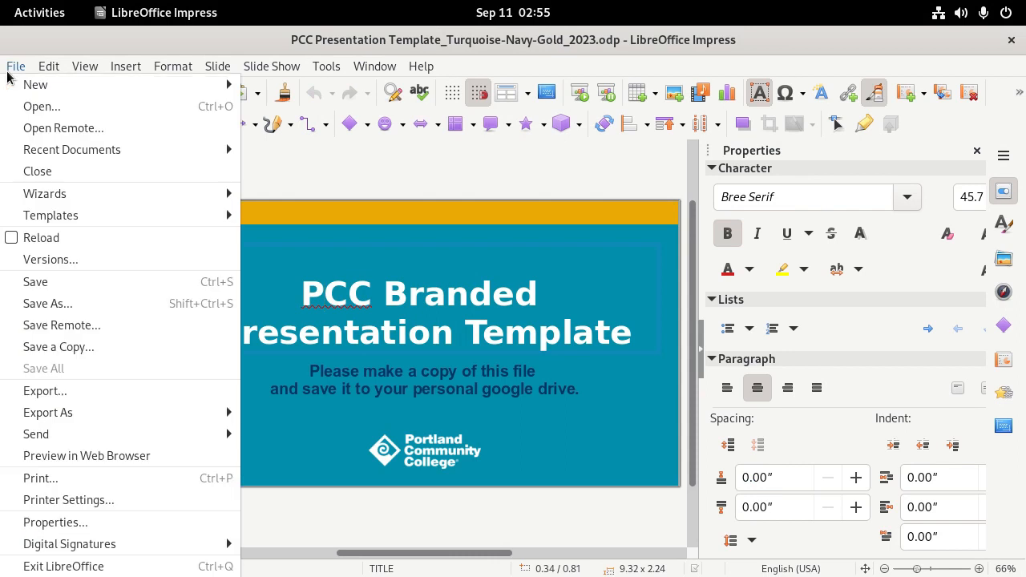
{"action": "left_click", "coordinate": [48, 304]}
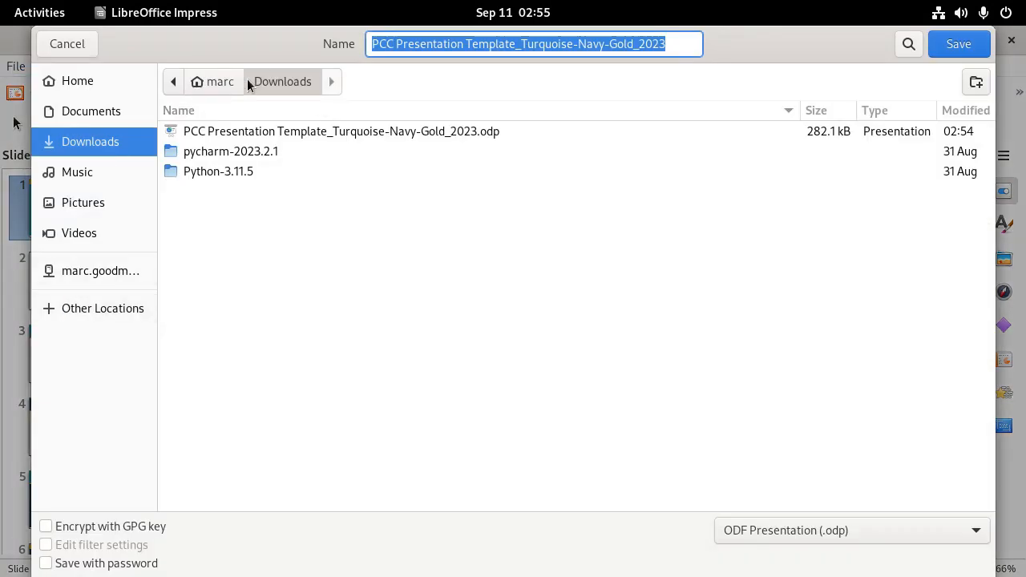
{"action": "left_click", "coordinate": [223, 83]}
{"action": "double_click", "coordinate": [219, 153]}
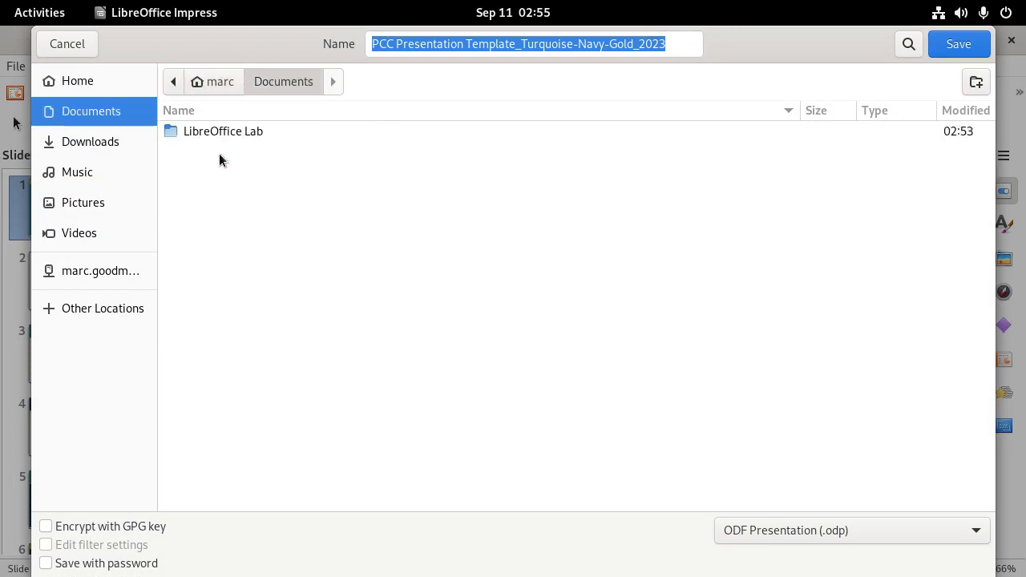
{"action": "double_click", "coordinate": [218, 134]}
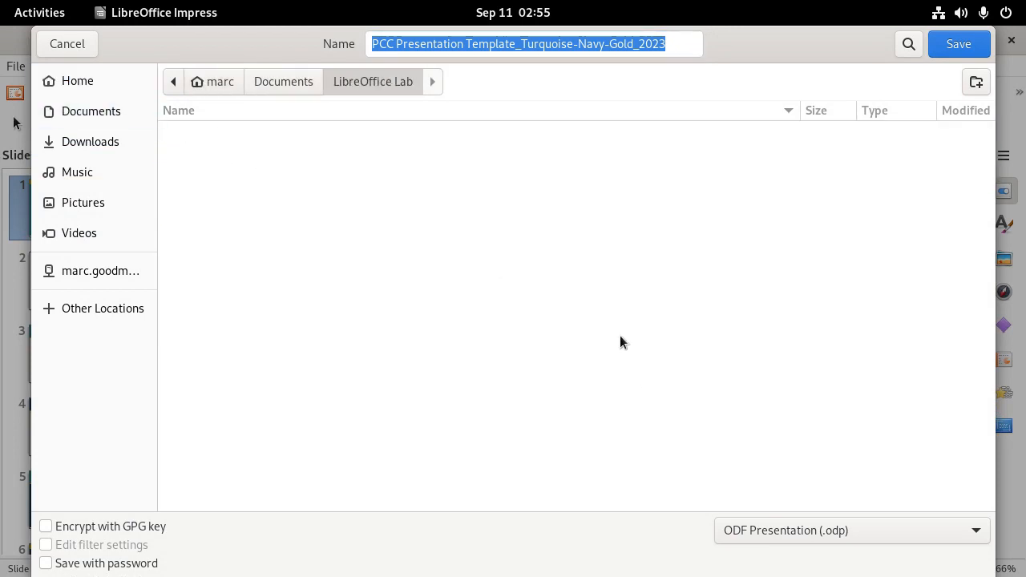
Name the file Linux Presentation and save it in ODF Presentation (.odp) format.
{"action": "type", "text": "Li"}
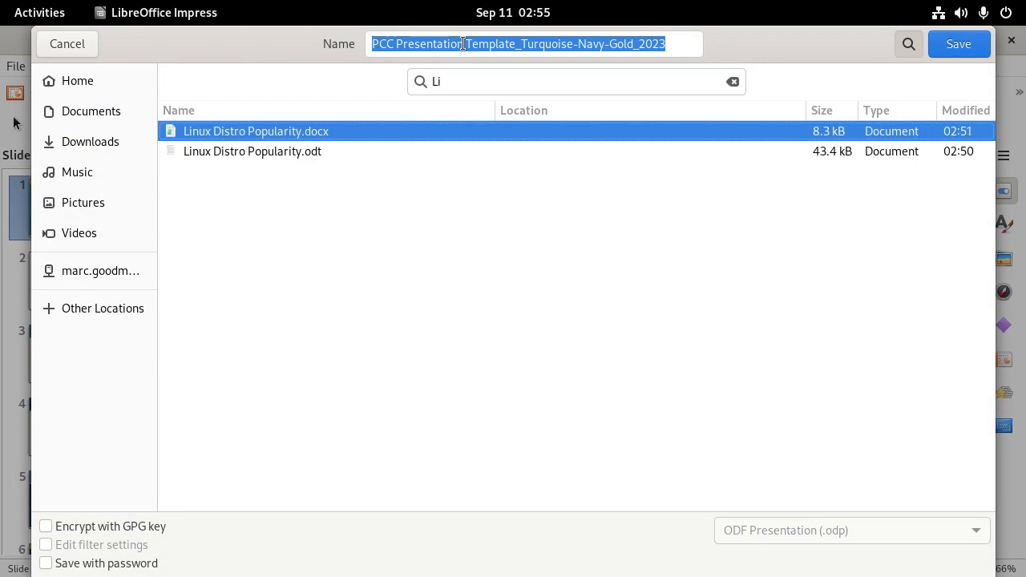
{"action": "left_click", "coordinate": [463, 44]}
{"action": "key", "text": "ctrl+a"}
{"action": "type", "text": "Li"}
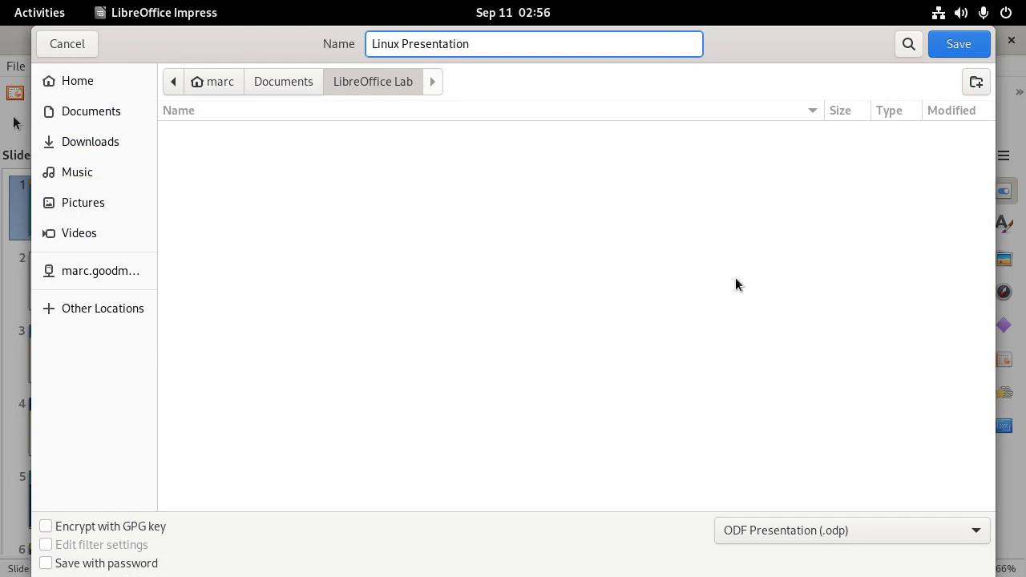
{"action": "left_click", "coordinate": [779, 530]}
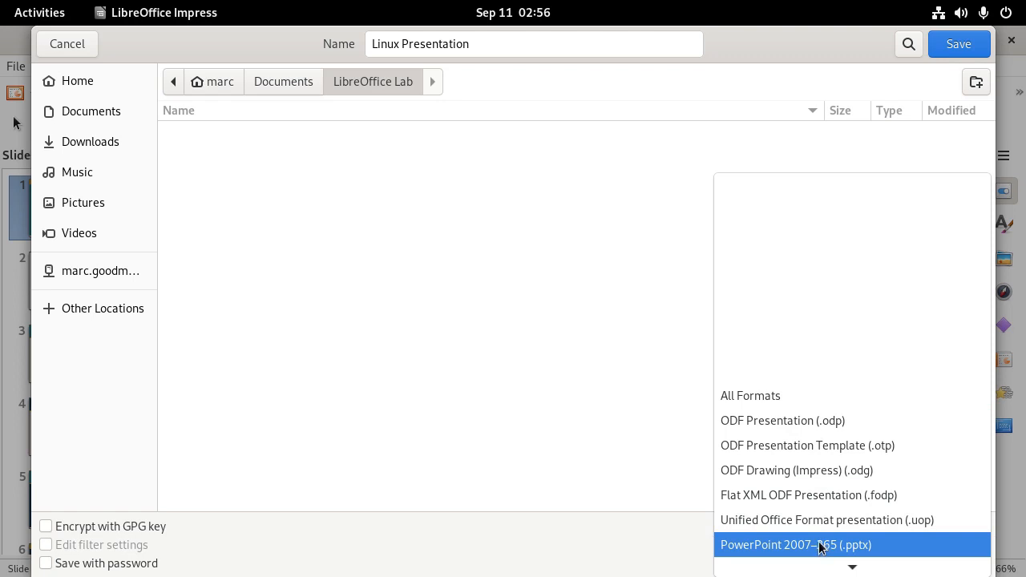
{"action": "left_click", "coordinate": [804, 421]}
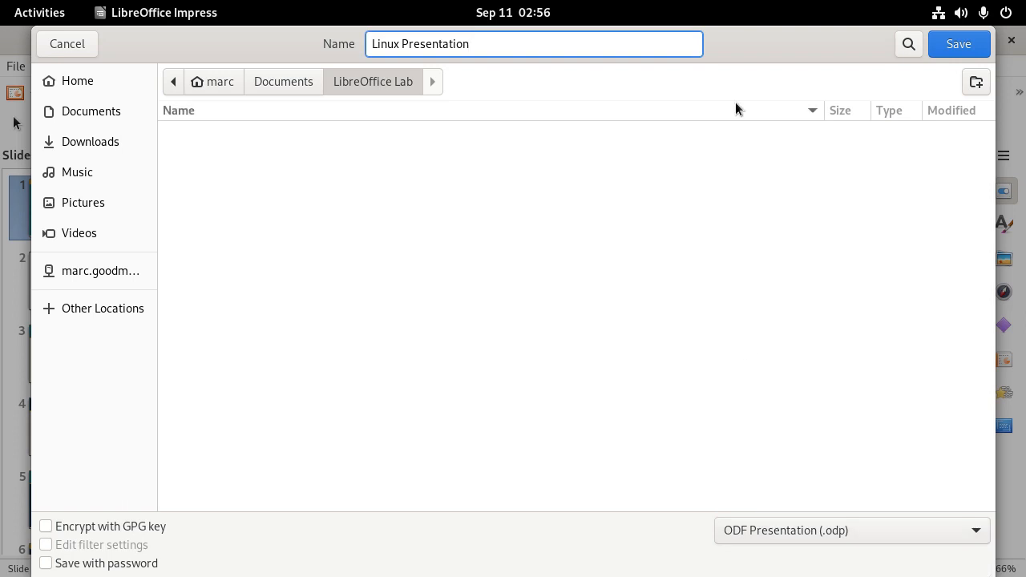
{"action": "left_click", "coordinate": [937, 44]}
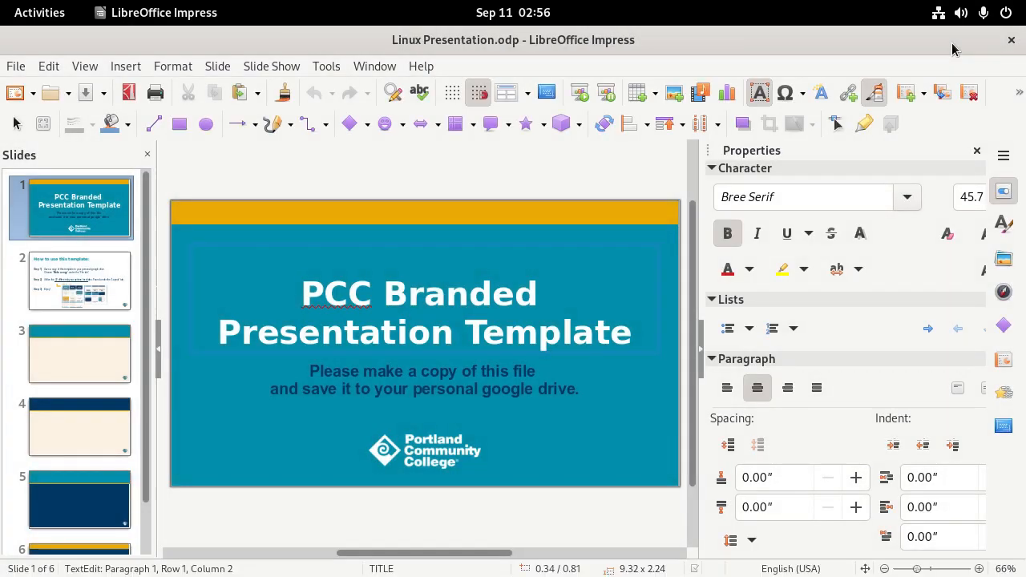
Replace the title on slide 1 with "Which Linux Distro Should I Use?" split over two lines after Distro.
{"action": "left_click", "coordinate": [311, 287]}
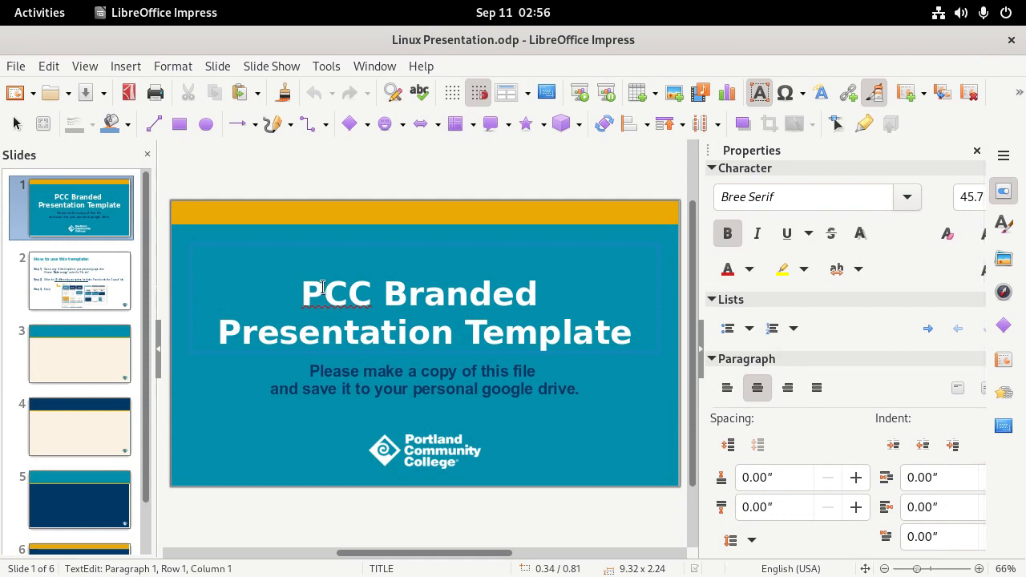
{"action": "left_click", "coordinate": [634, 333], "text": "shift"}
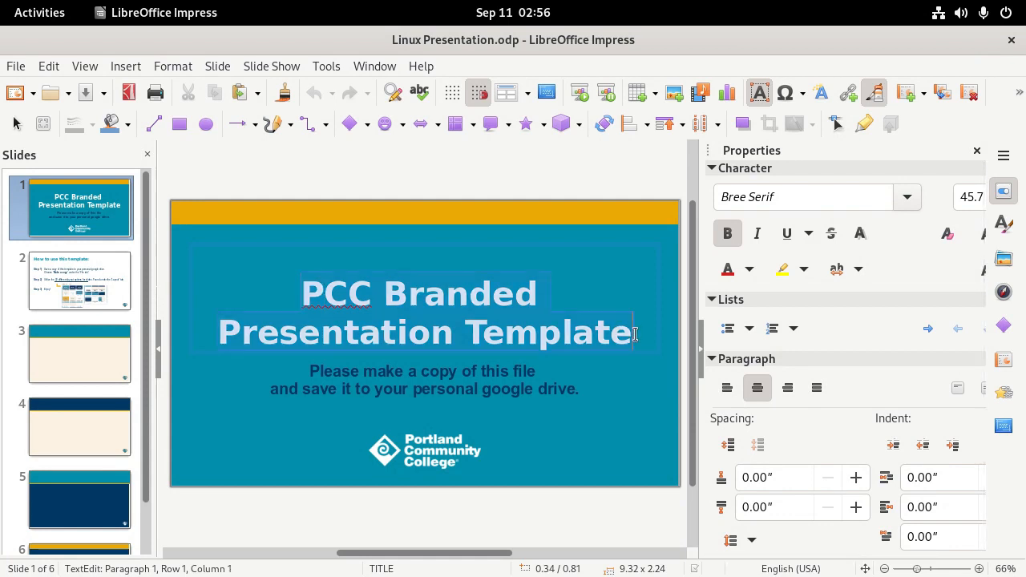
{"action": "key", "text": "Delete"}
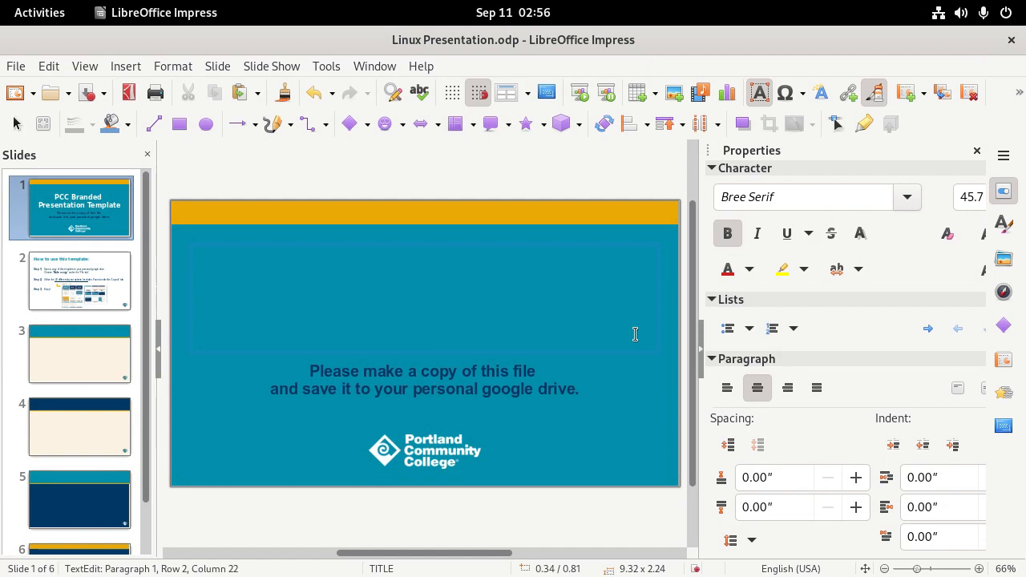
{"action": "type", "text": "Whic"}
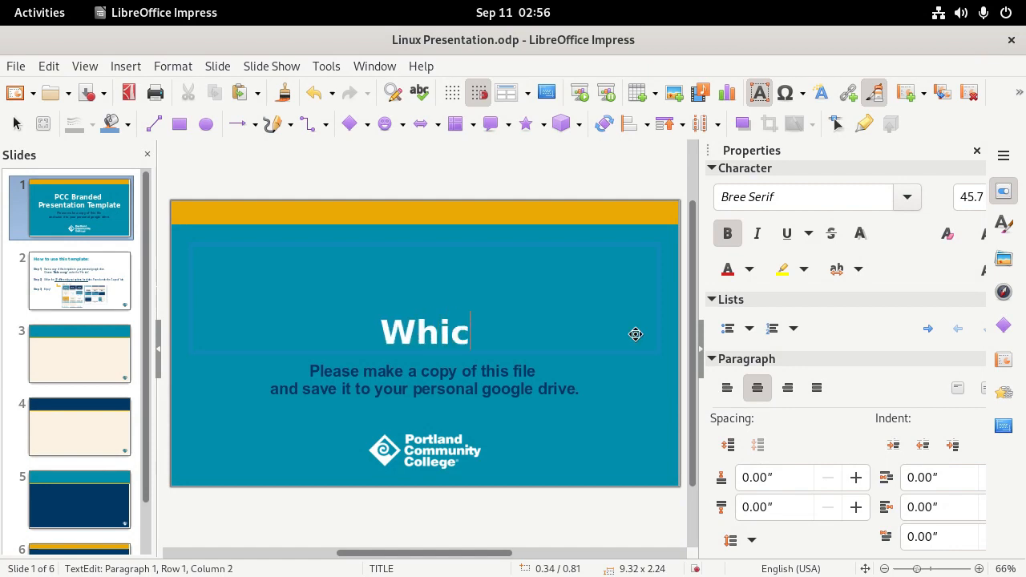
{"action": "type", "text": "h Linux Distro"}
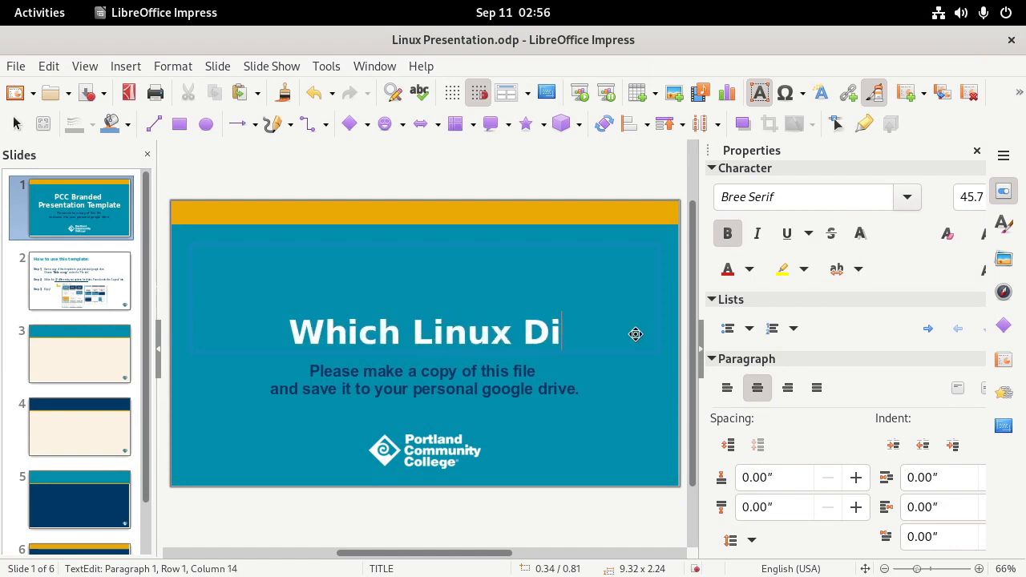
{"action": "key", "text": "Return"}
{"action": "type", "text": "Should I"}
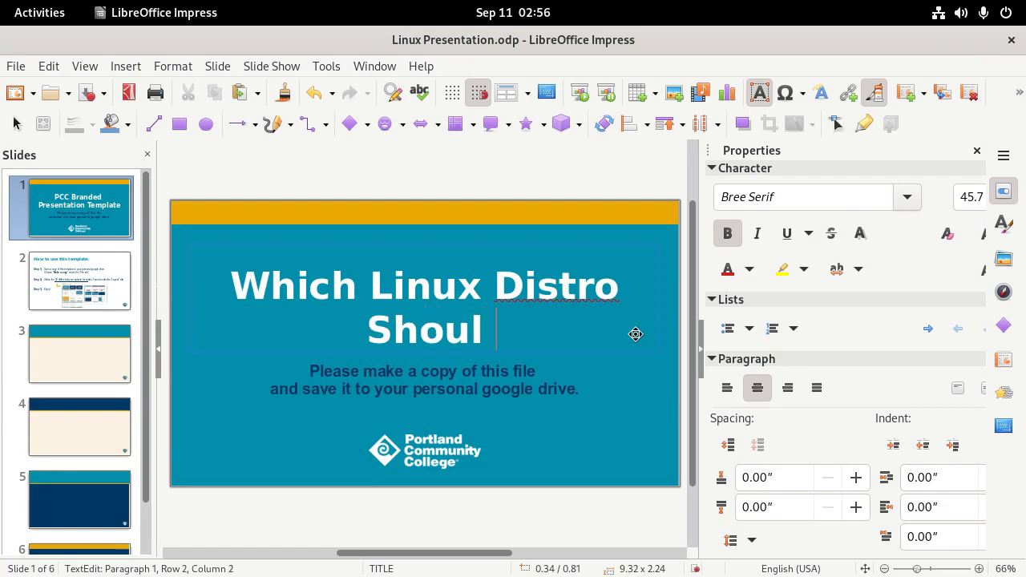
{"action": "type", "text": "se?"}
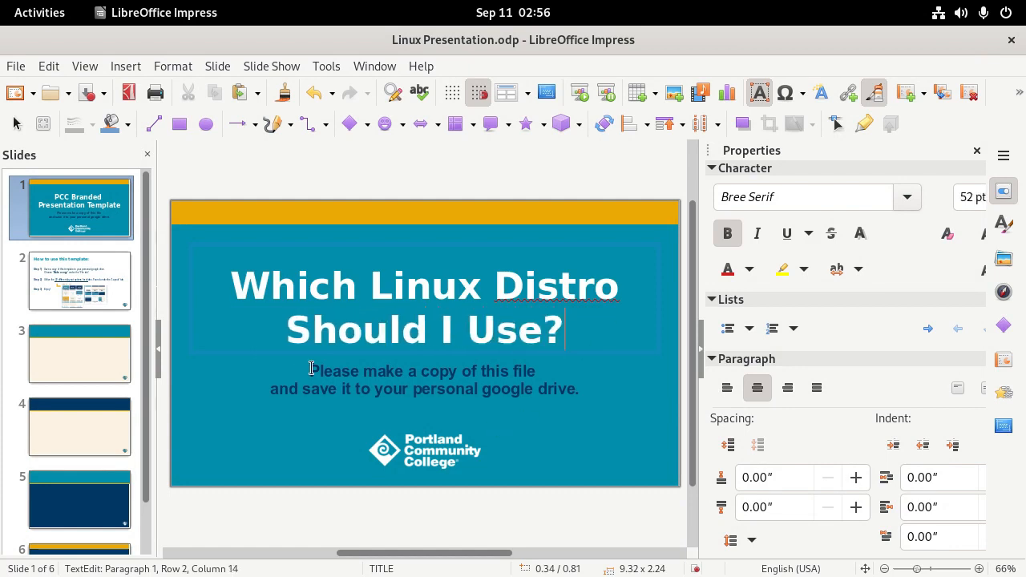
Replace the subtitle text on slide 1 with "Including data on Distro Popularity".
{"action": "left_click_drag", "start_coordinate": [314, 366], "coordinate": [566, 386]}
{"action": "key", "text": "BackSpace"}
{"action": "type", "text": "Inclu"}
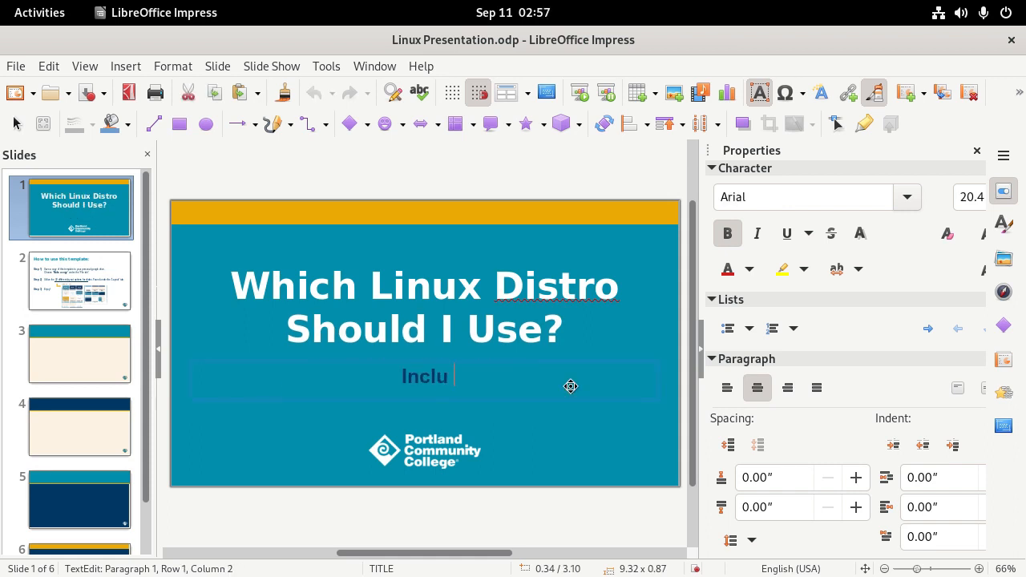
{"action": "type", "text": "ding data "}
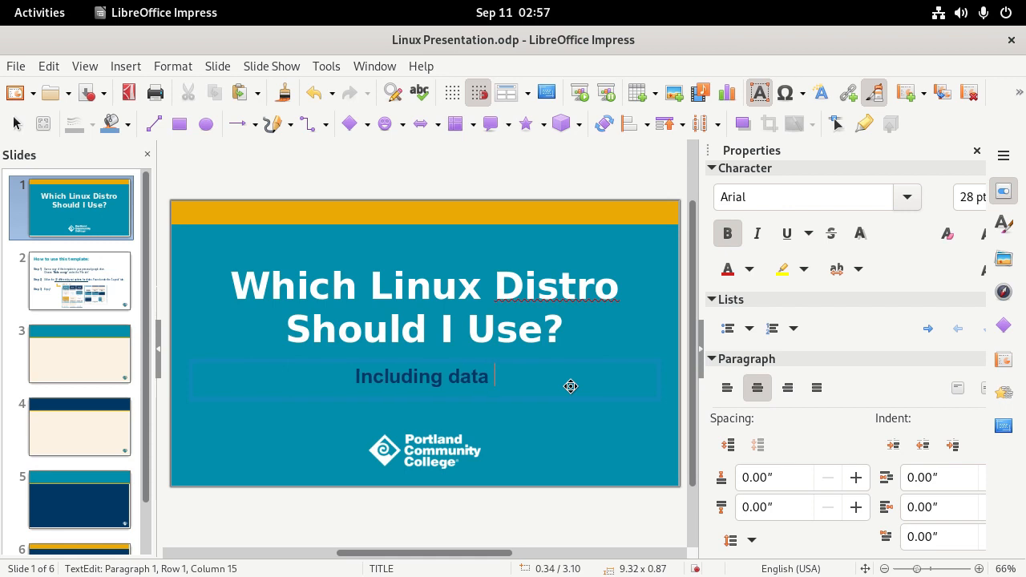
{"action": "type", "text": "on Dis"}
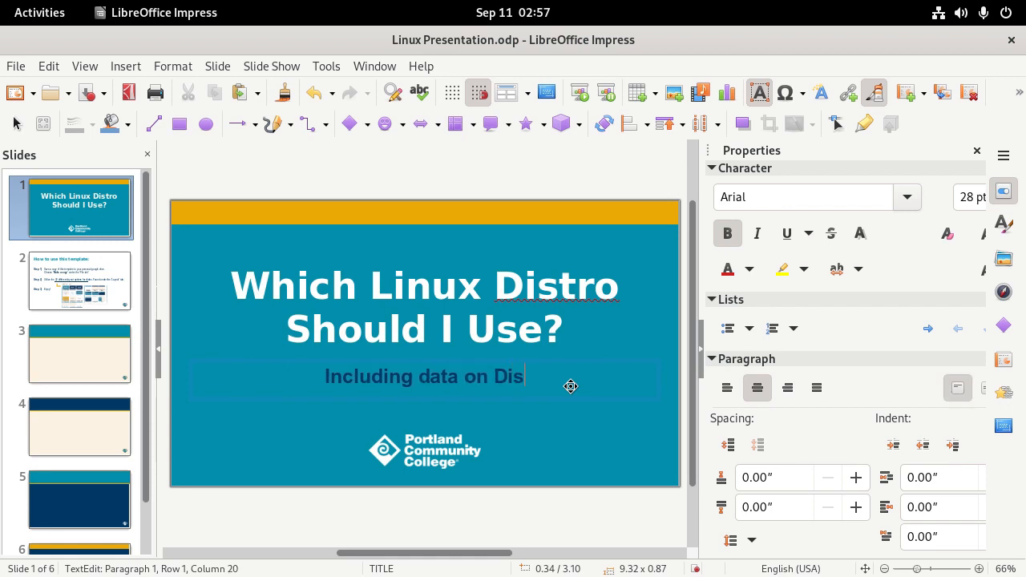
{"action": "type", "text": "tro Popularity "}
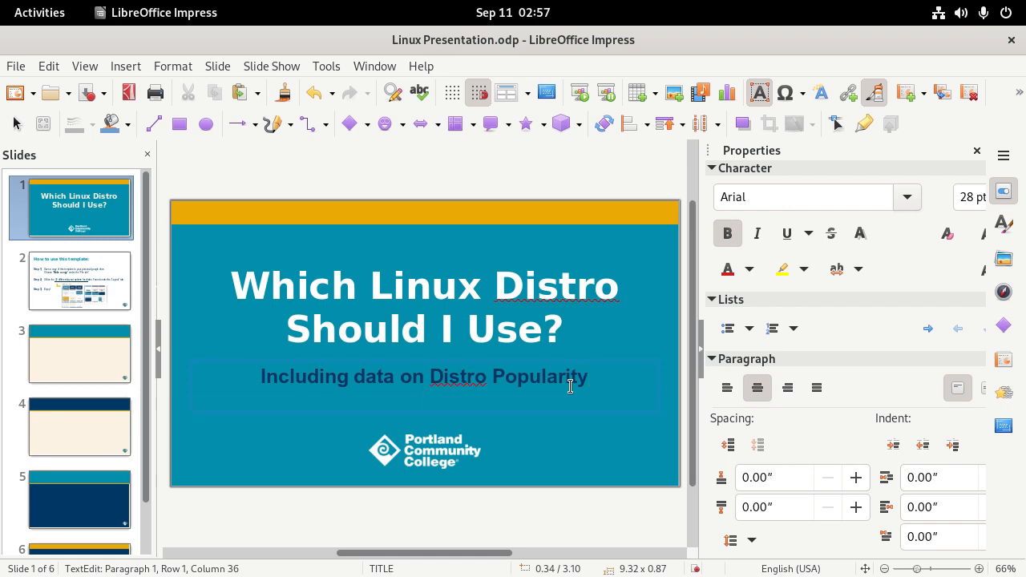
Add the date "September 10th, 2023" as a second line of the subtitle on slide 1.
{"action": "type", "text": "10/9/2"}
{"action": "type", "text": "0"}
{"action": "key", "text": "BackSpace"}
{"action": "type", "text": "9/2023"}
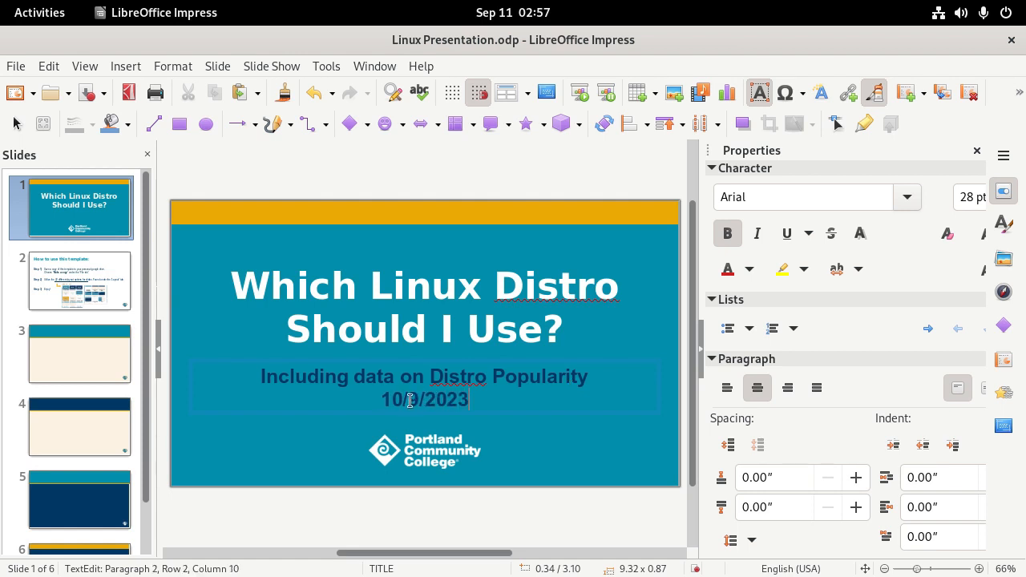
{"action": "key", "text": "BackSpace"}
{"action": "key", "text": "BackSpace"}
{"action": "key", "text": "BackSpace"}
{"action": "key", "text": "BackSpace"}
{"action": "key", "text": "BackSpace"}
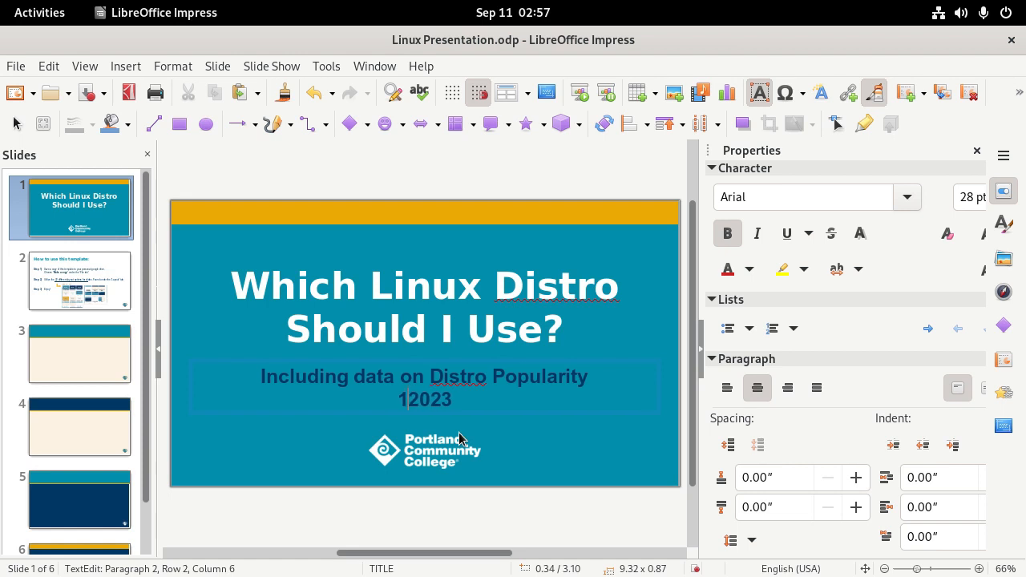
{"action": "type", "text": "September 10th"}
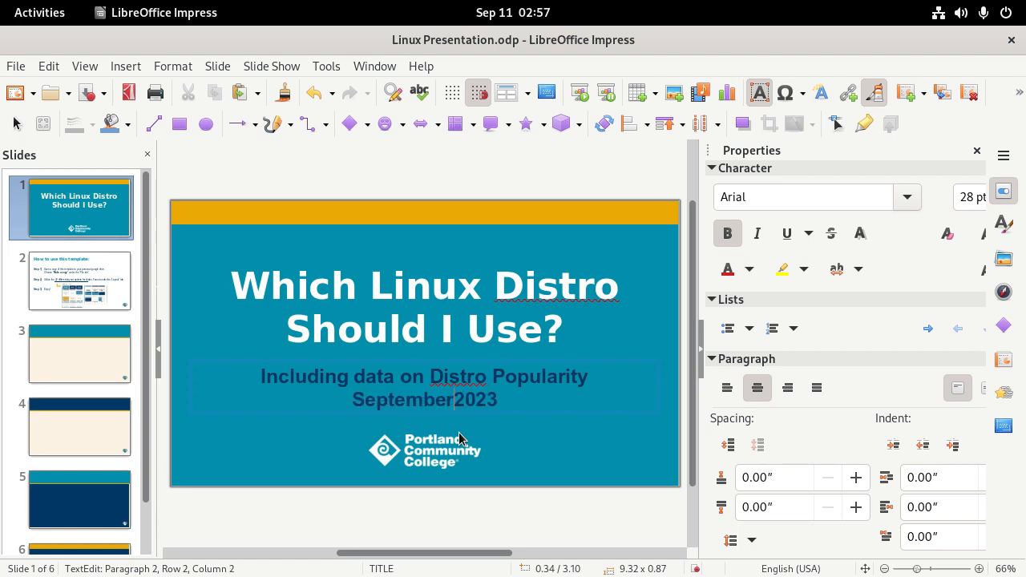
{"action": "type", "text": ","}
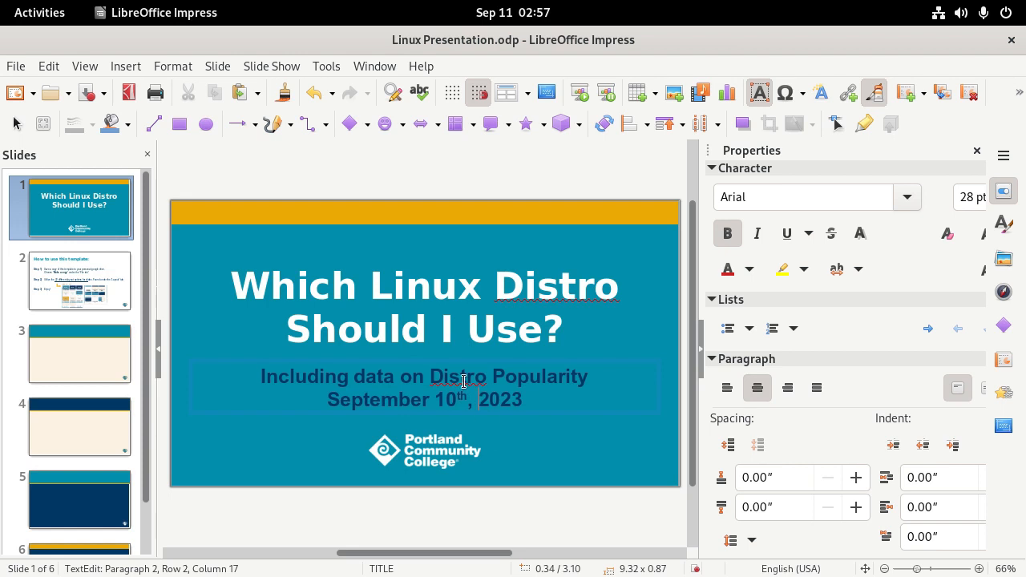
Delete the "How to use this template" slide and title the slide that follows it "Factors to Consider".
{"action": "left_click", "coordinate": [107, 263]}
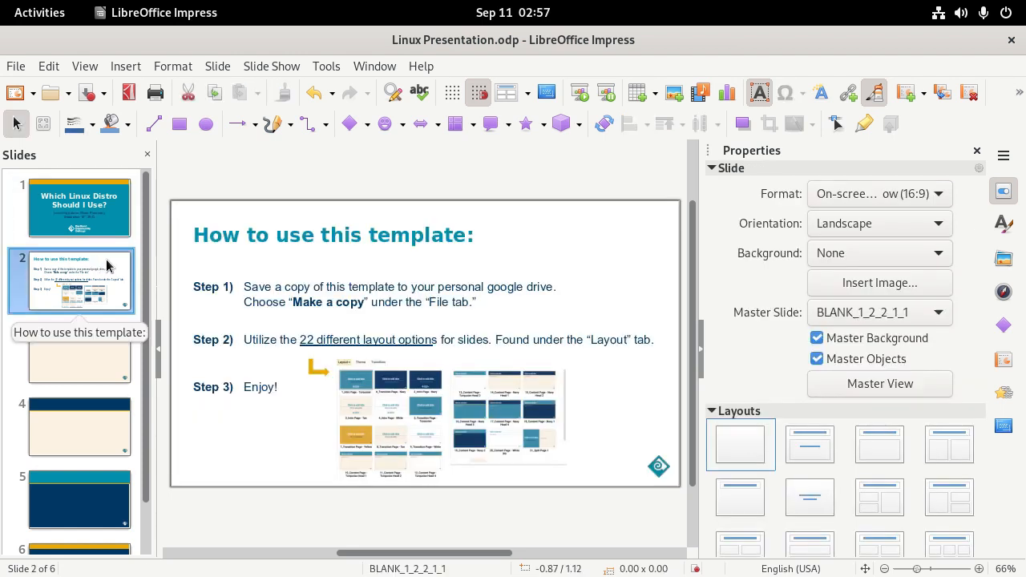
{"action": "key", "text": "Delete"}
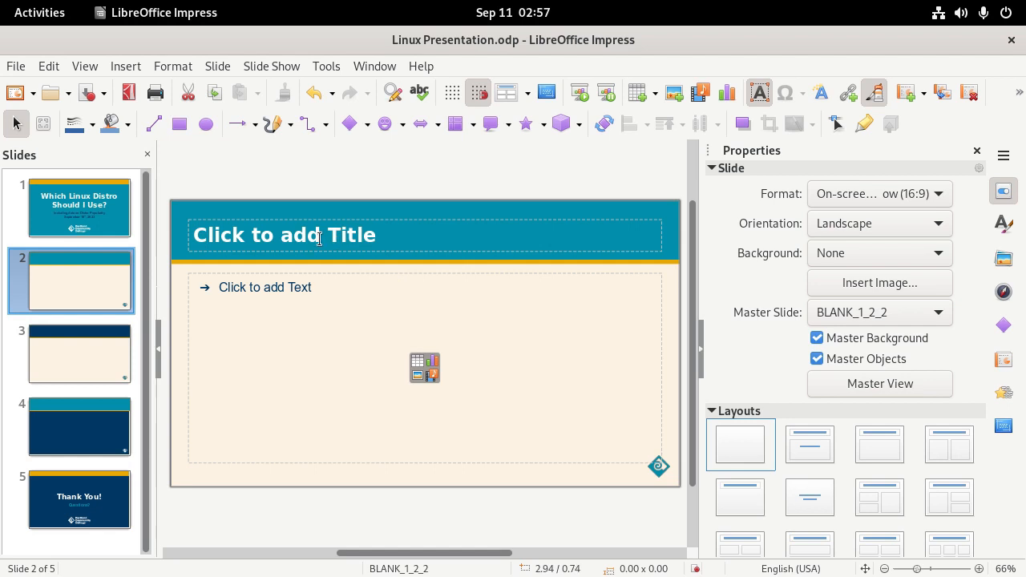
{"action": "left_click", "coordinate": [398, 235]}
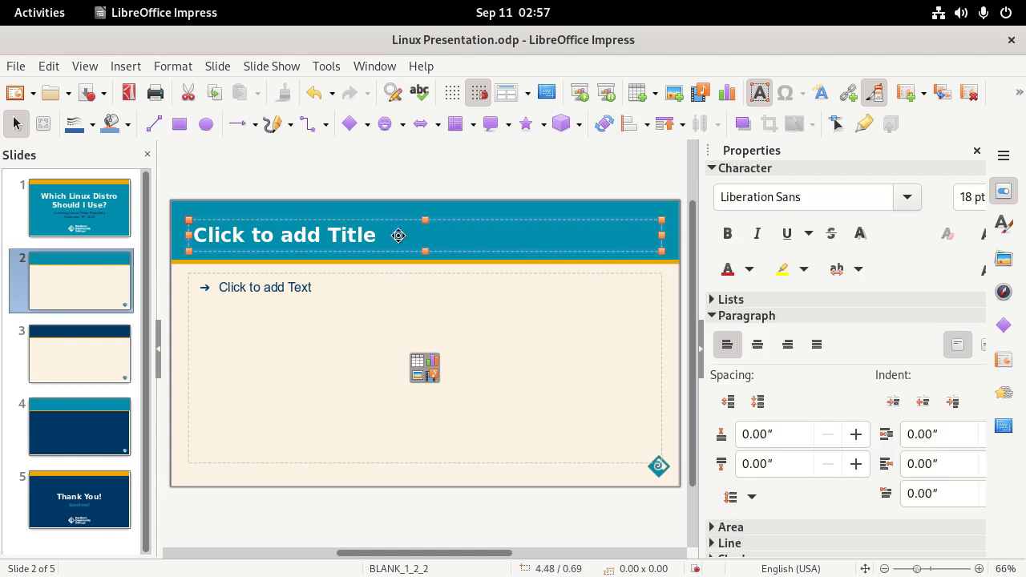
{"action": "key", "text": "ctrl+a"}
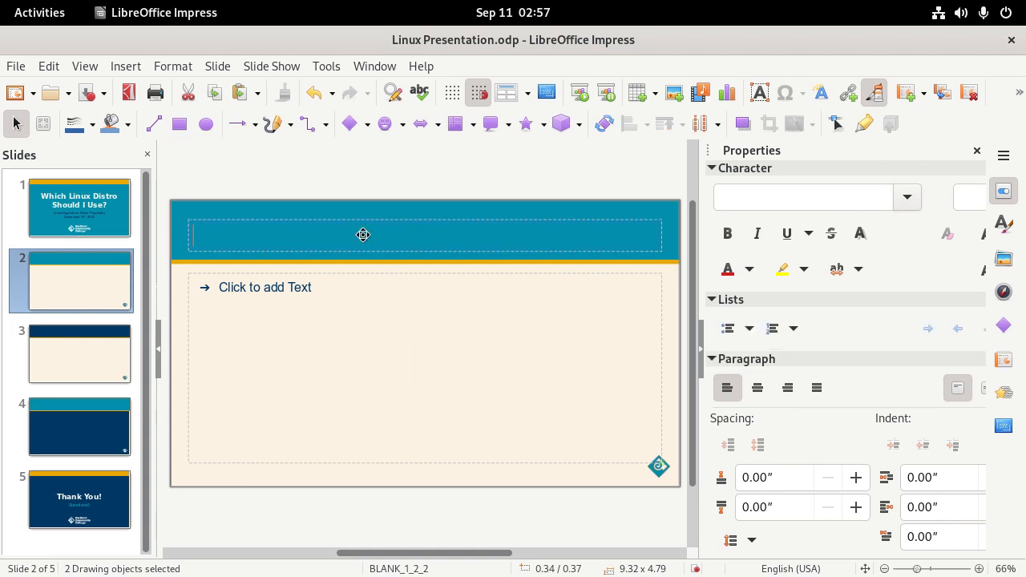
{"action": "type", "text": "Factors to Consider"}
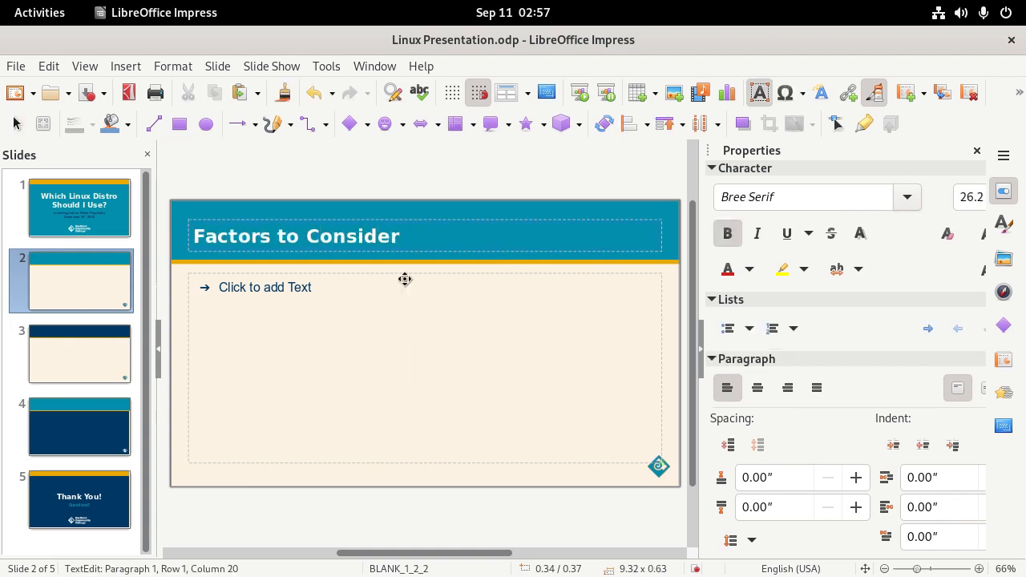
Restore the presentation window from full-screen size and move it aside to expose the other open windows.
{"action": "left_click", "coordinate": [409, 293]}
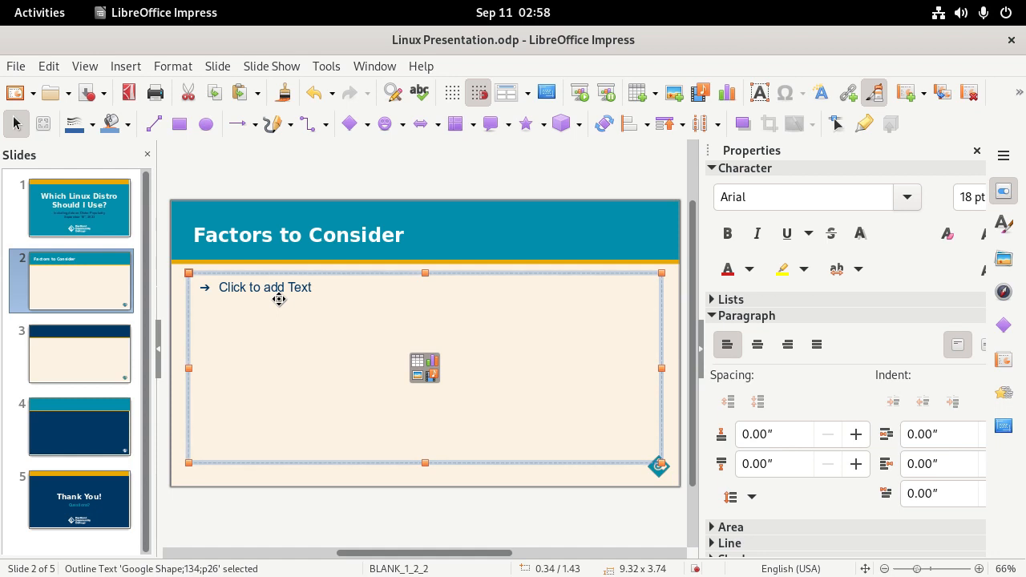
{"action": "double_click", "coordinate": [343, 38]}
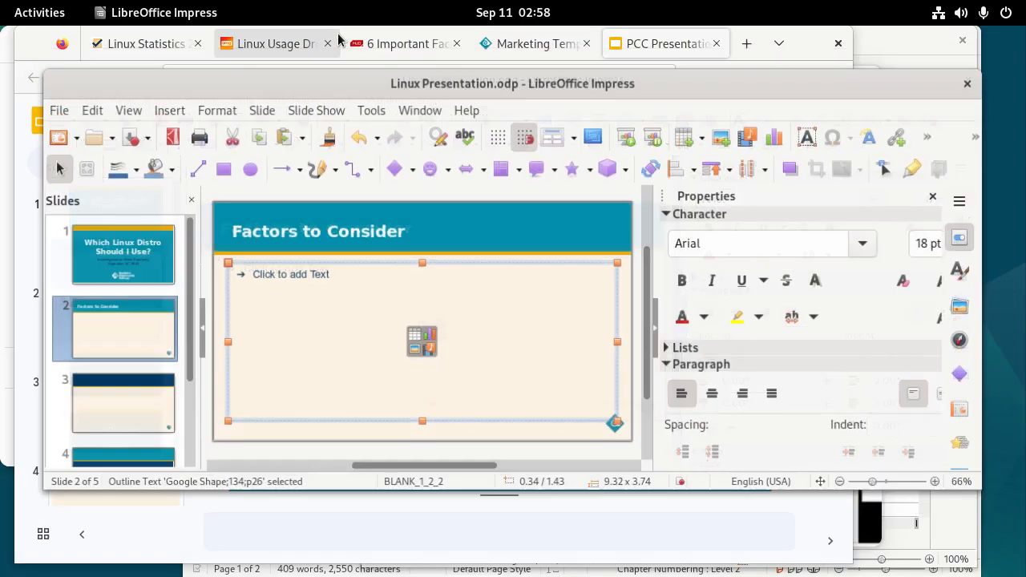
{"action": "left_click_drag", "start_coordinate": [350, 69], "coordinate": [397, 100]}
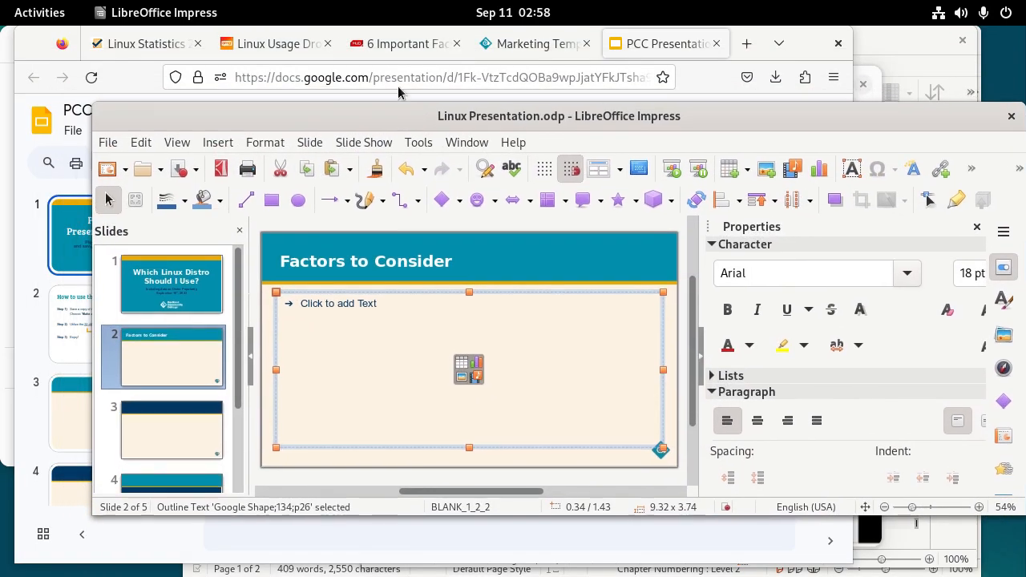
{"action": "left_click", "coordinate": [749, 77]}
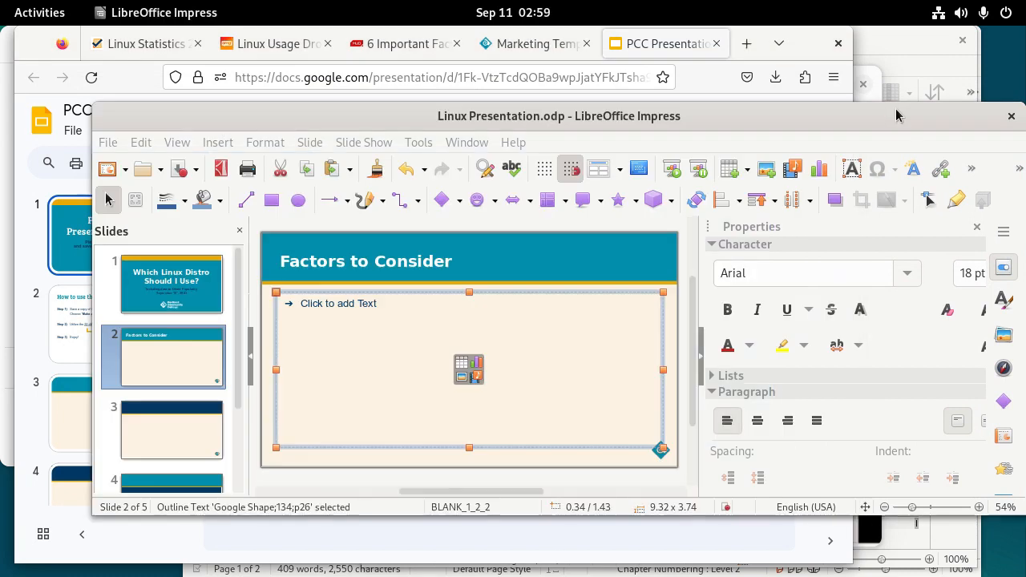
{"action": "left_click", "coordinate": [899, 115]}
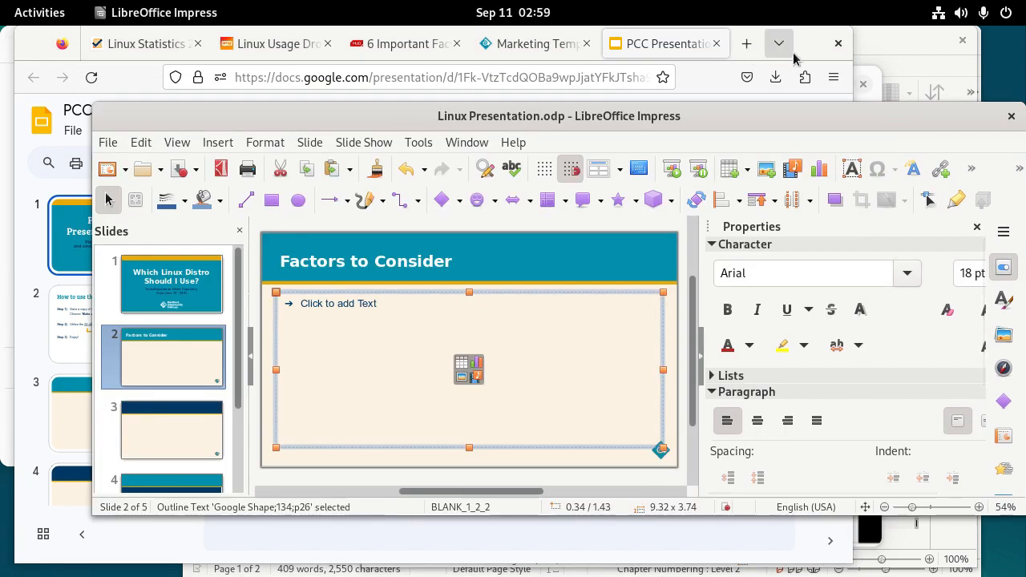
Switch to Linux Distro Popularity.docx in LibreOffice Writer and position its unmaximized window so the presentation window stays reachable.
{"action": "left_click", "coordinate": [61, 19]}
{"action": "left_click", "coordinate": [724, 375]}
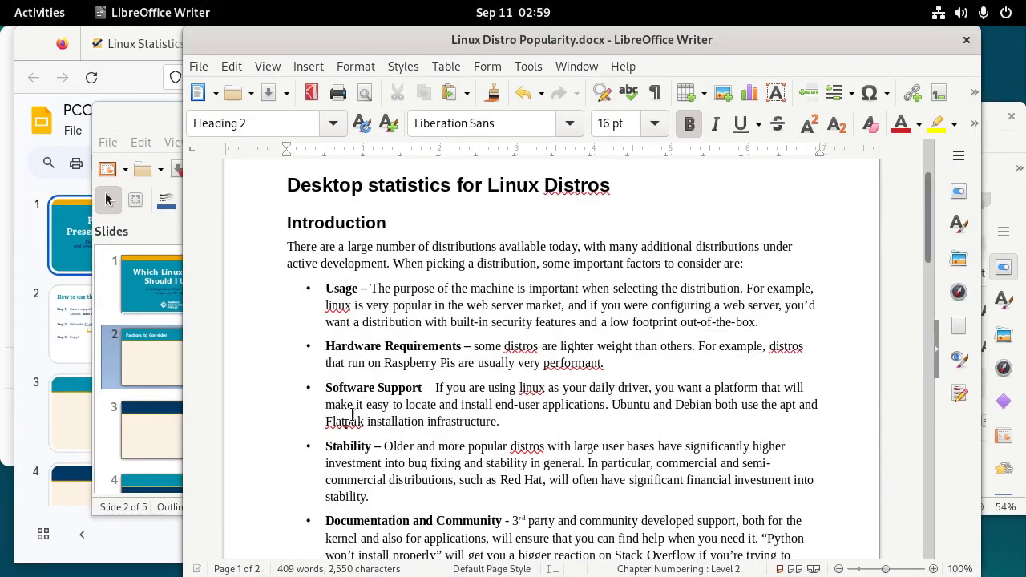
{"action": "left_click_drag", "start_coordinate": [713, 41], "coordinate": [527, 21]}
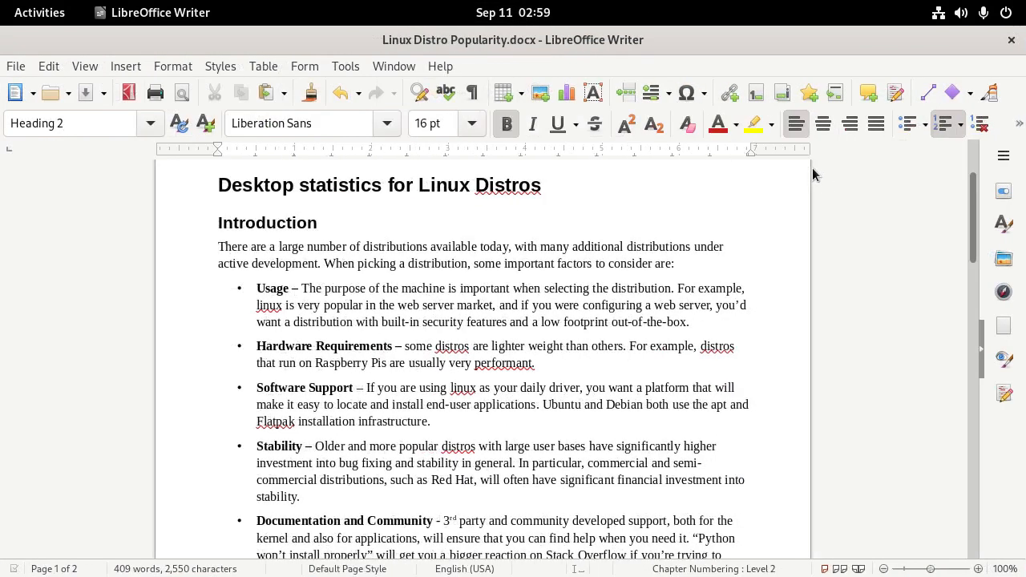
{"action": "double_click", "coordinate": [796, 30]}
{"action": "left_click_drag", "start_coordinate": [762, 80], "coordinate": [624, 39]}
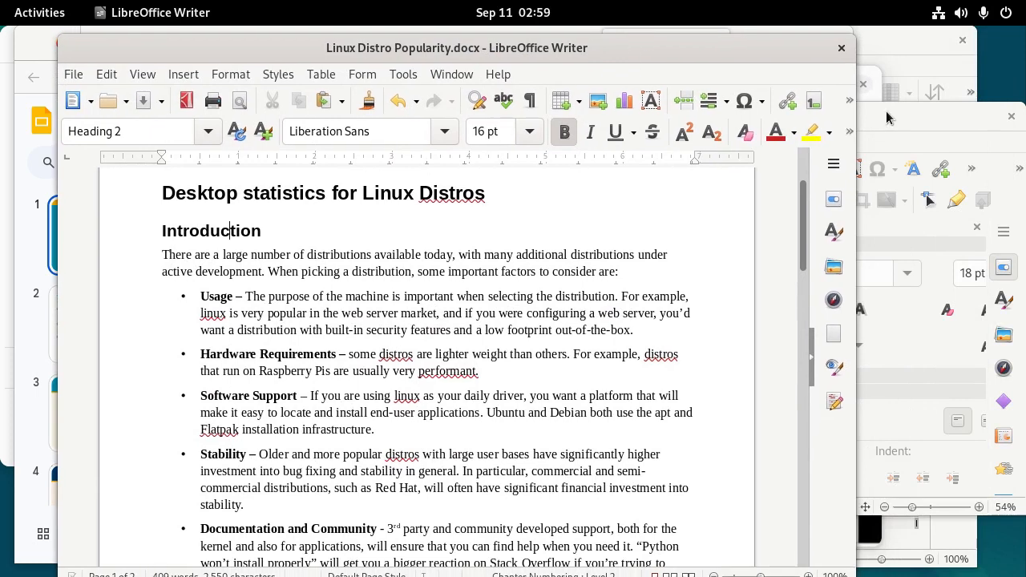
Narrow the presentation window beside the document and add slide 2 bullets for Usage, Hardware, Software, Stability, and Documentation and Community.
{"action": "left_click", "coordinate": [896, 120]}
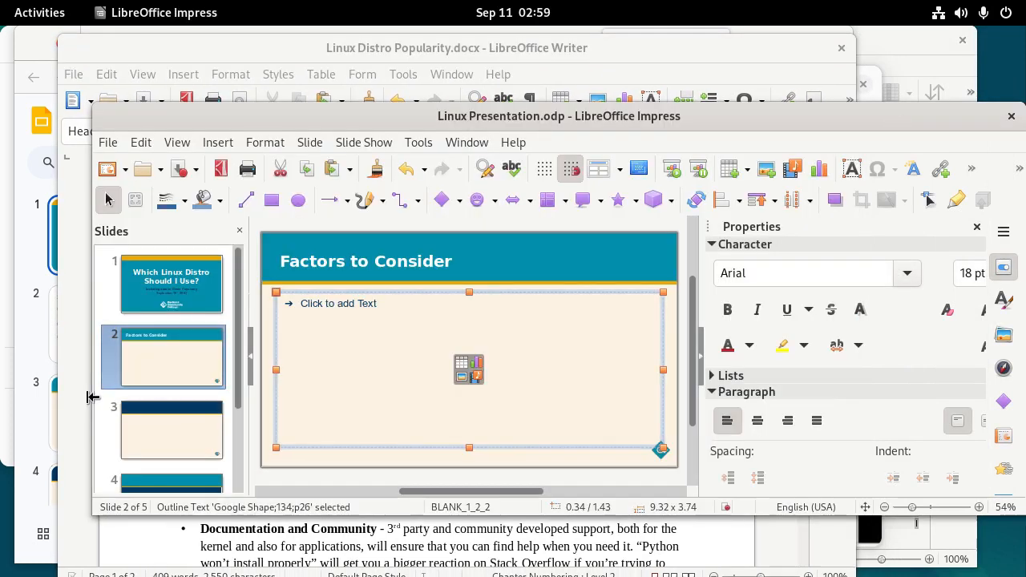
{"action": "left_click_drag", "start_coordinate": [94, 398], "coordinate": [218, 397]}
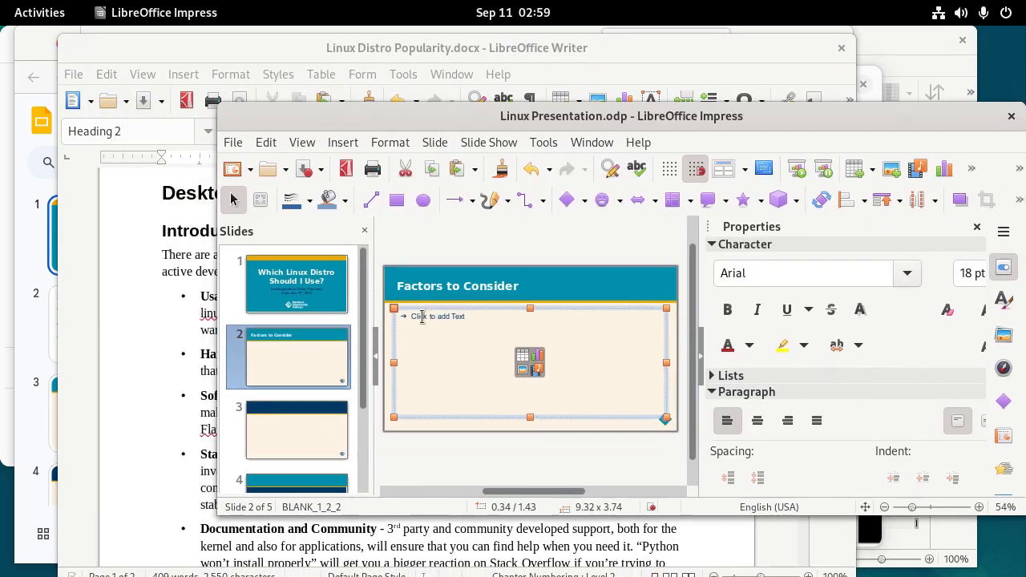
{"action": "left_click", "coordinate": [439, 319]}
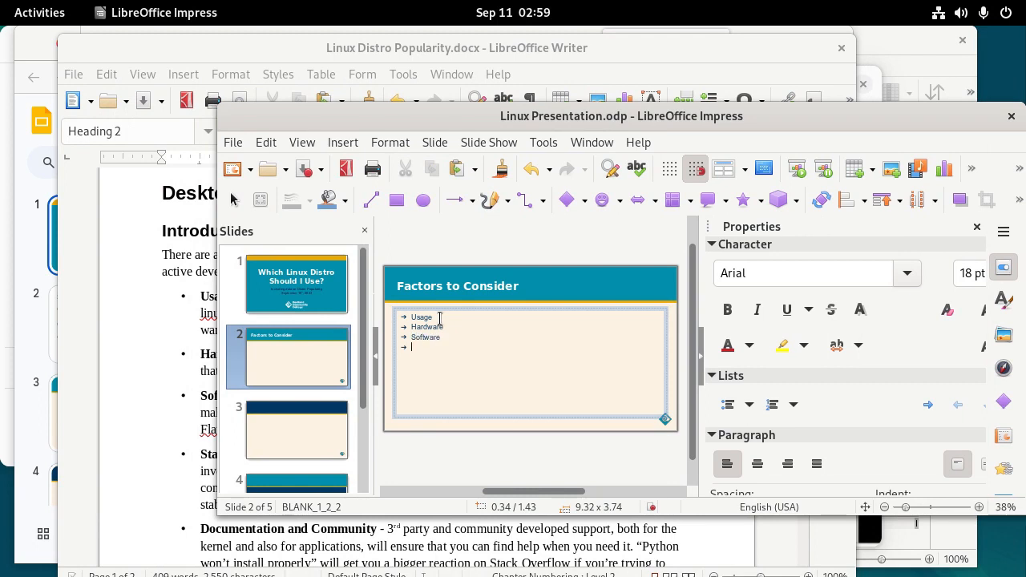
{"action": "type", "text": "Documentation and Community"}
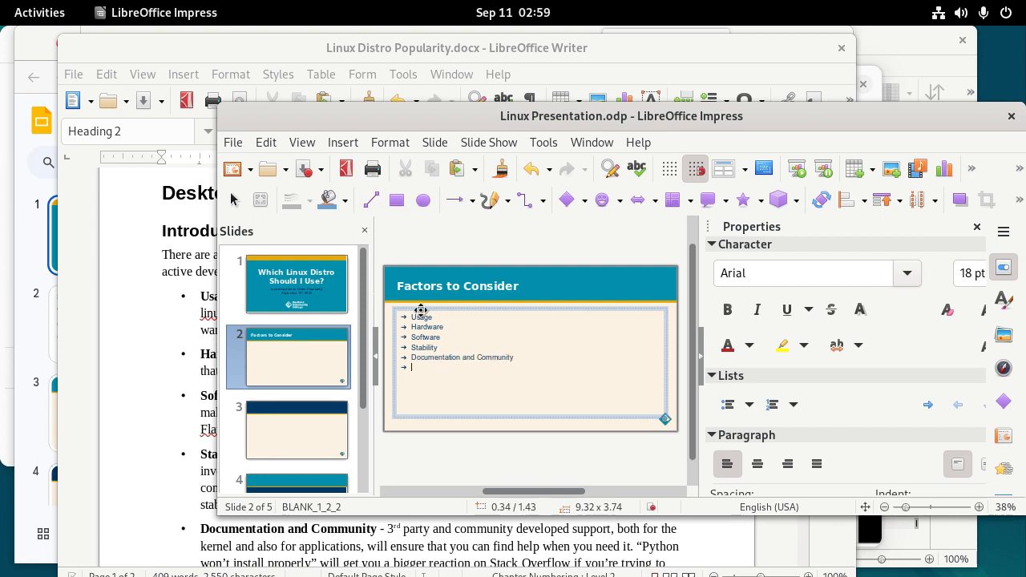
Check the remaining factors in the Linux Distro Popularity document and add a "Previous Experience" bullet to slide 2.
{"action": "left_click", "coordinate": [151, 343]}
{"action": "scroll", "coordinate": [804, 257], "scroll_direction": "down", "scroll_amount": 5}
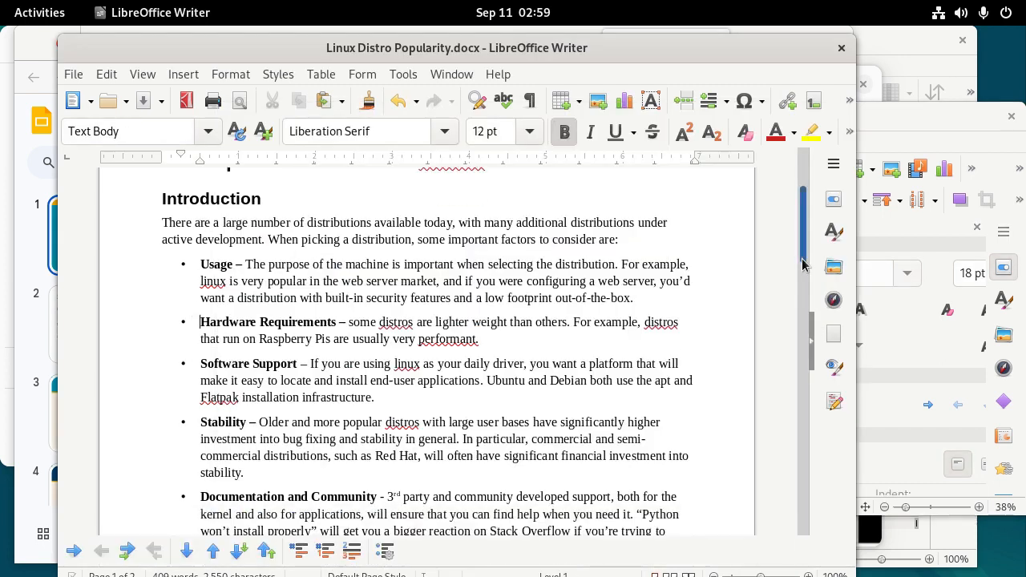
{"action": "left_click", "coordinate": [888, 128]}
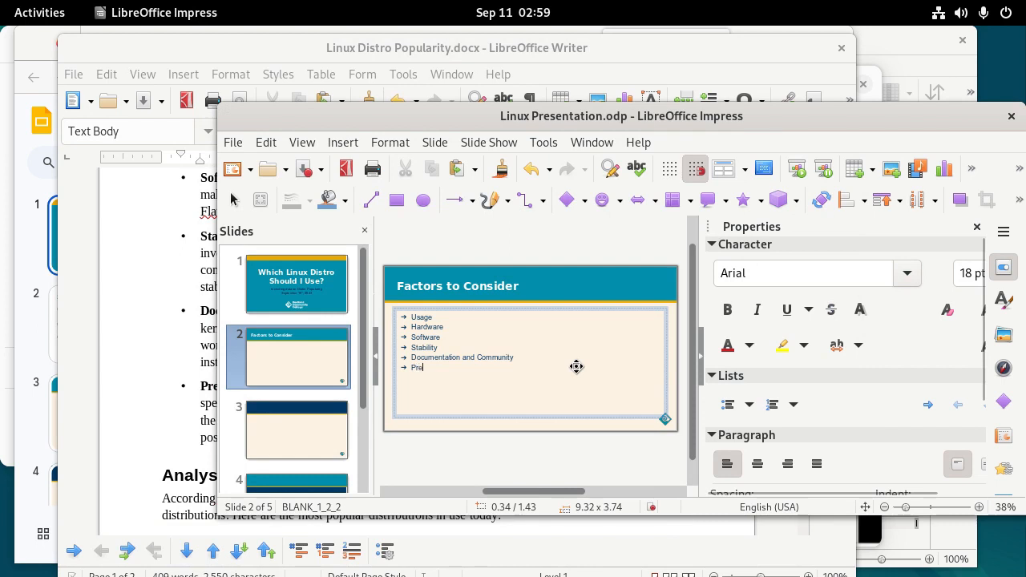
{"action": "type", "text": "s Exp"}
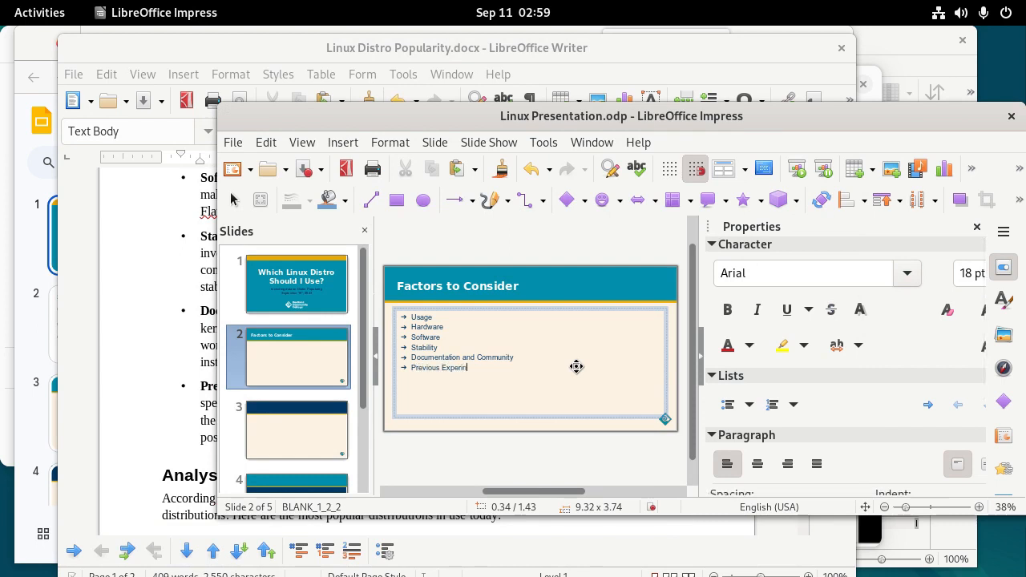
{"action": "type", "text": "erience"}
{"action": "left_click", "coordinate": [560, 416]}
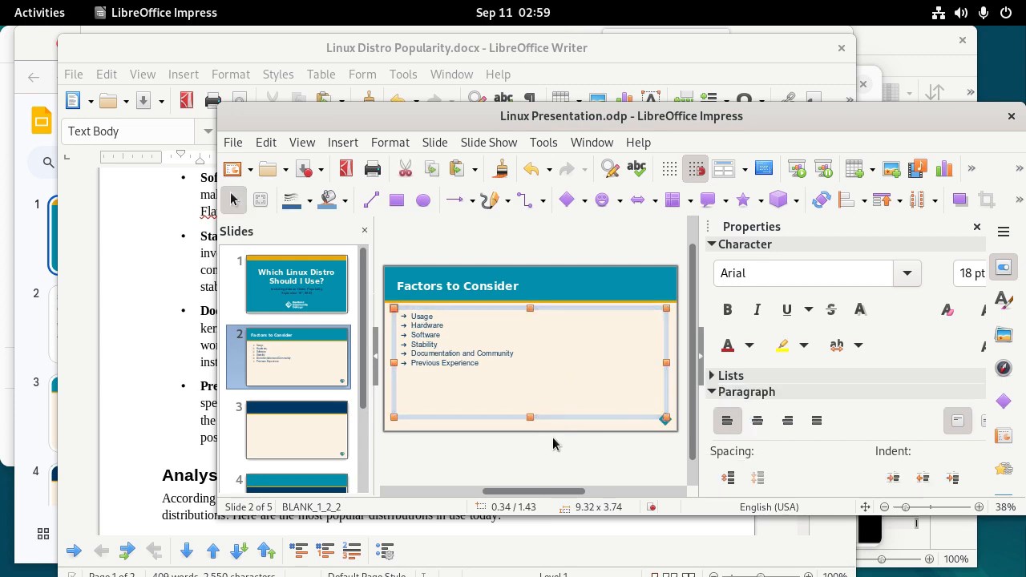
{"action": "left_click", "coordinate": [592, 303]}
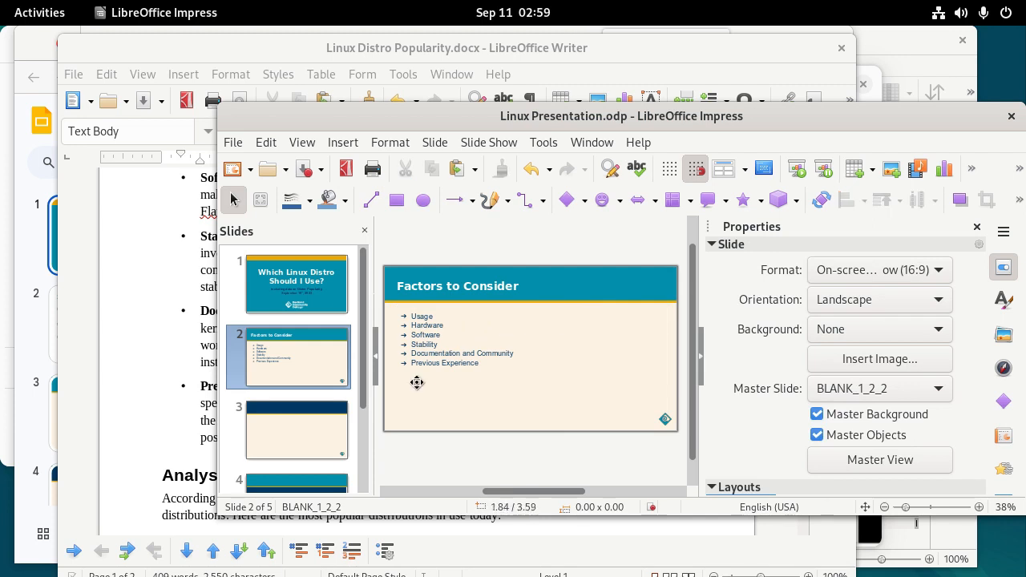
Title slide 3 "Popularity of Different Distros".
{"action": "left_click", "coordinate": [321, 421]}
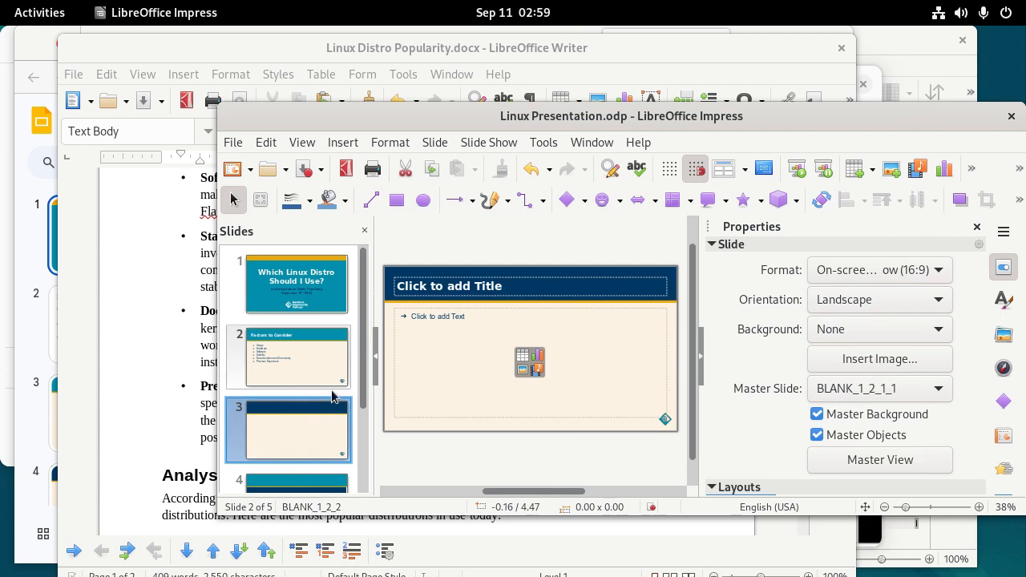
{"action": "left_click", "coordinate": [525, 288]}
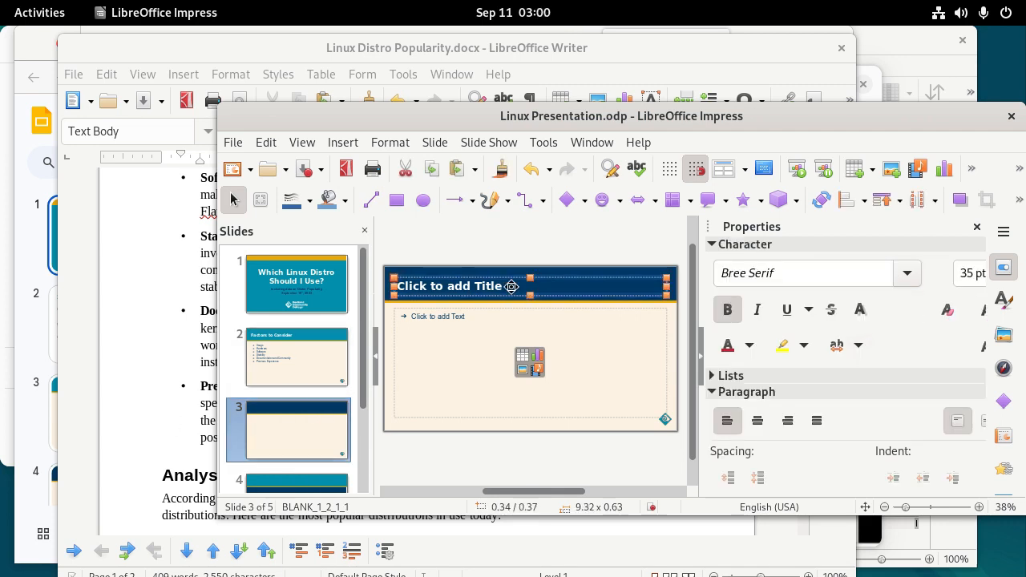
{"action": "type", "text": "Po"}
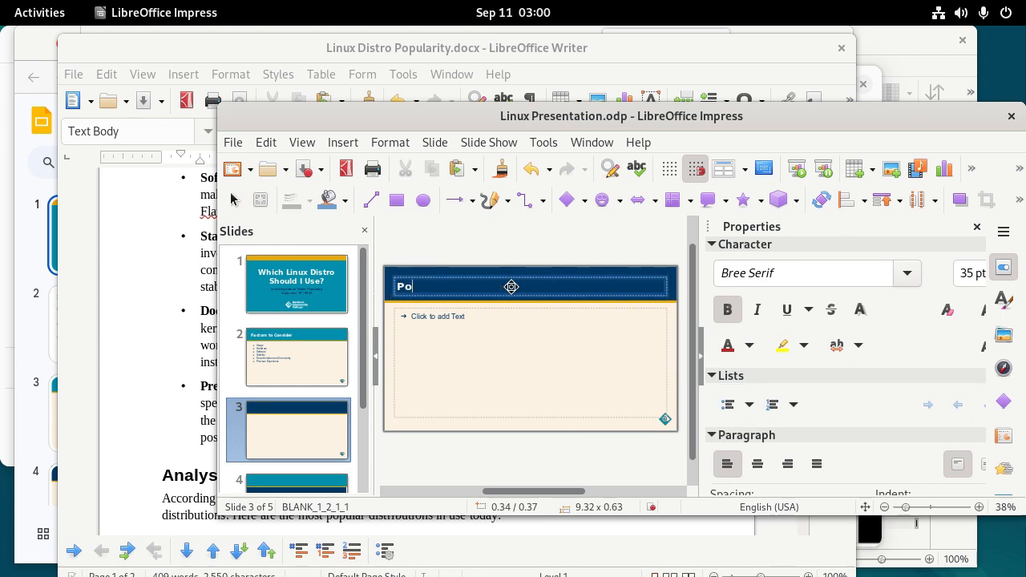
{"action": "type", "text": "pularity of Different Distros"}
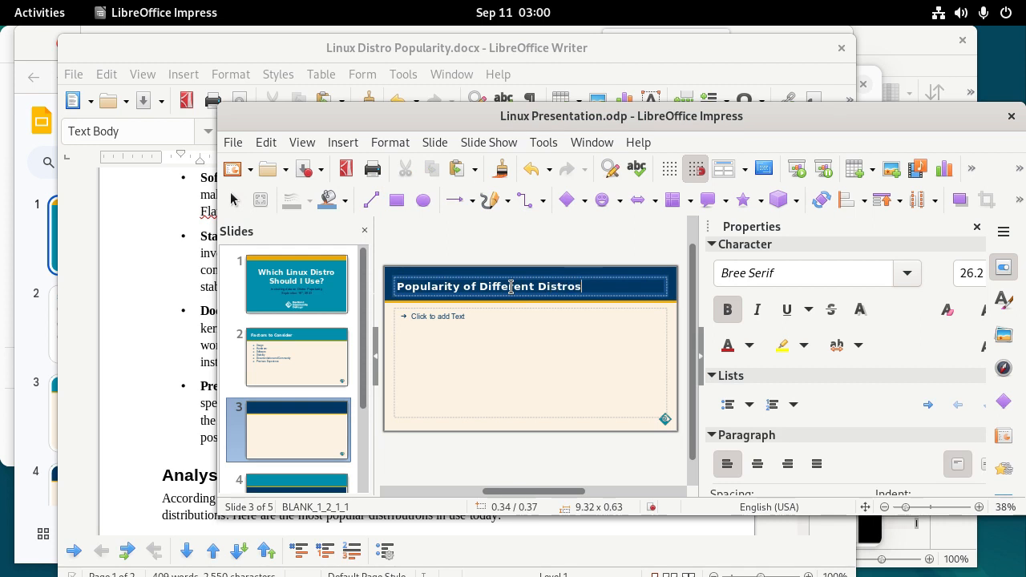
{"action": "left_click", "coordinate": [525, 332]}
Copy the "Popularity of Different Linux Distributions" chart from the Writer document and paste it onto slide 3 of the presentation.
{"action": "left_click", "coordinate": [169, 423]}
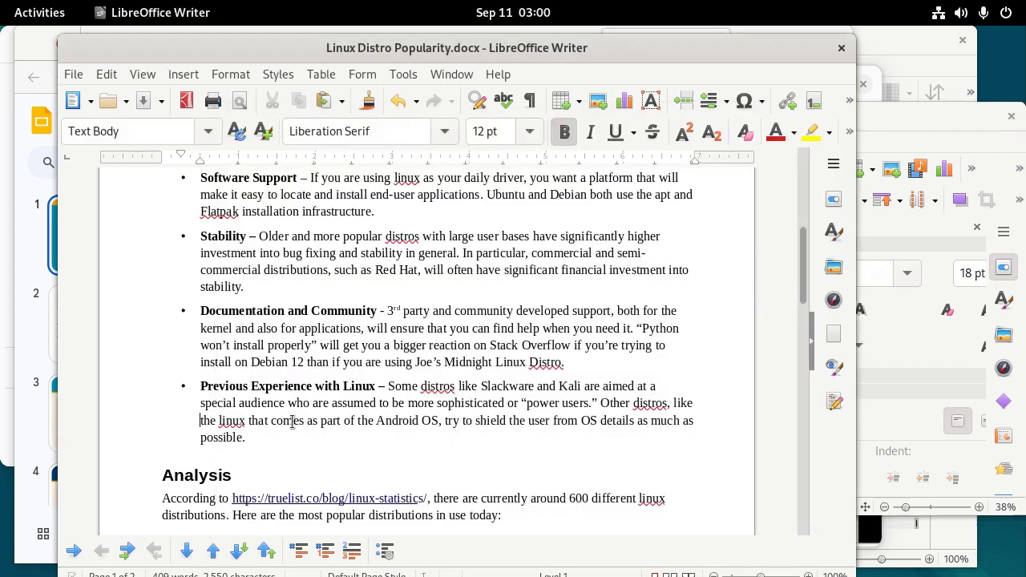
{"action": "left_click_drag", "start_coordinate": [797, 320], "coordinate": [800, 421]}
{"action": "left_click", "coordinate": [425, 393]}
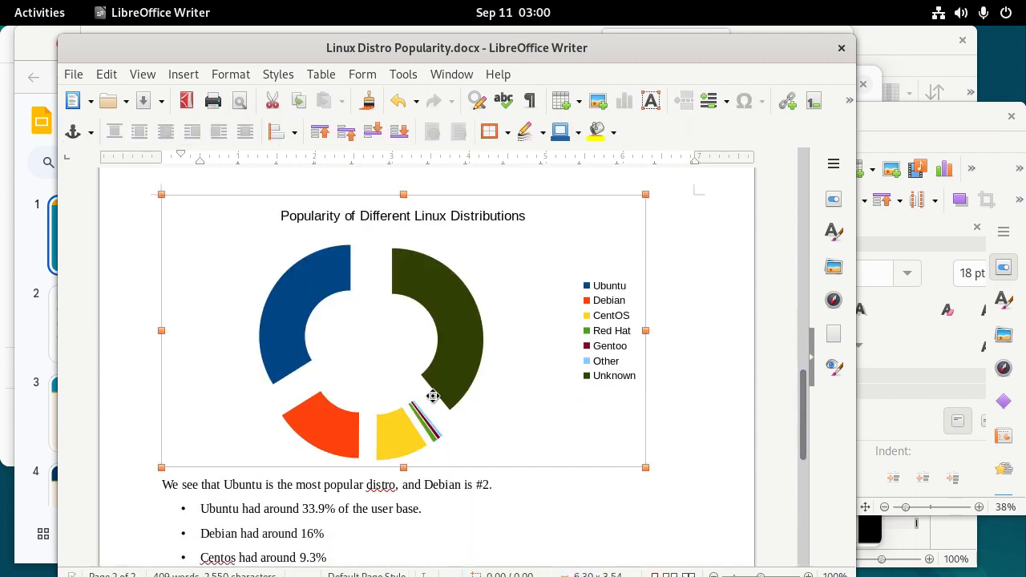
{"action": "left_click", "coordinate": [929, 110]}
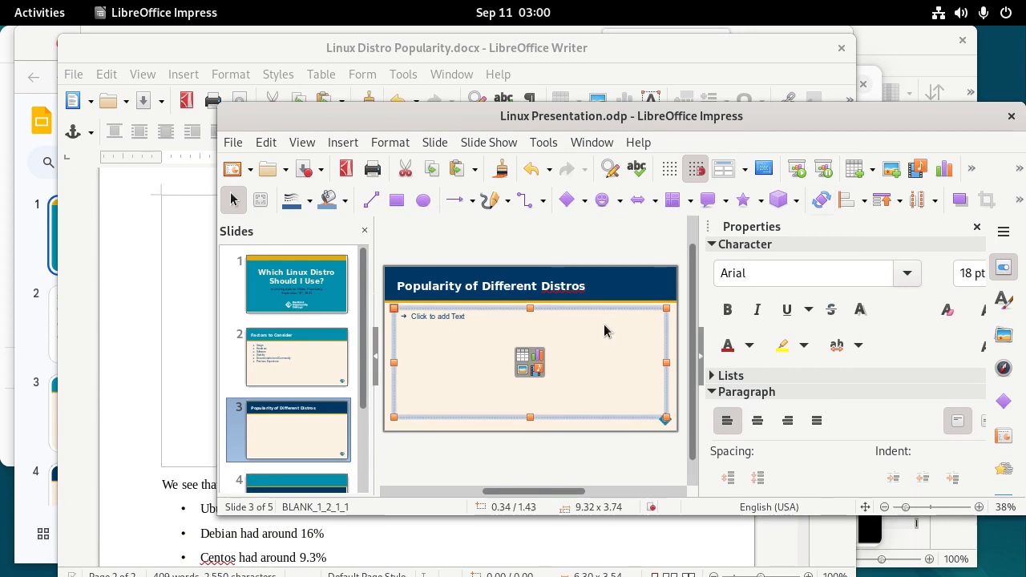
{"action": "key", "text": "ctrl+v"}
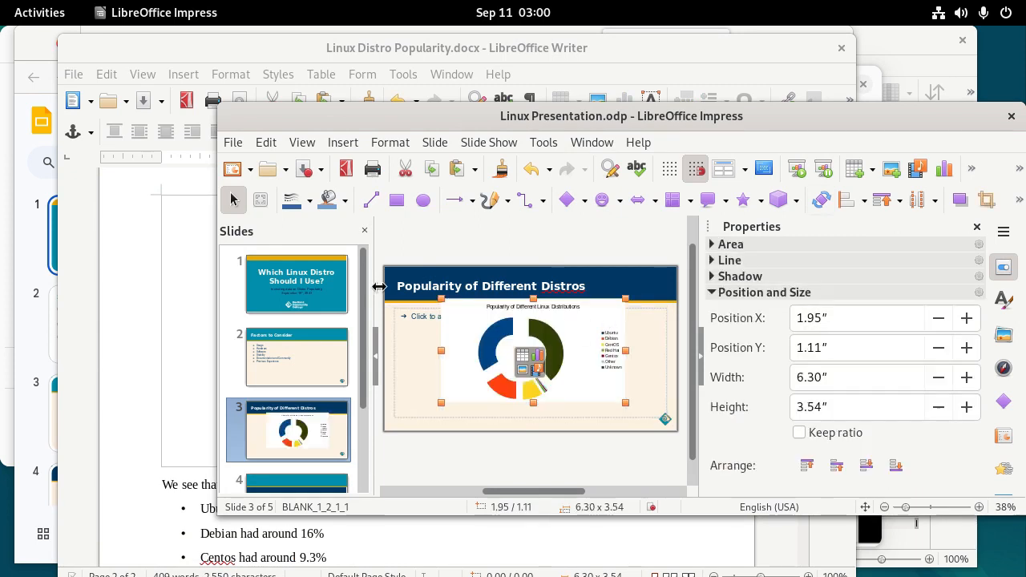
{"action": "left_click", "coordinate": [408, 319]}
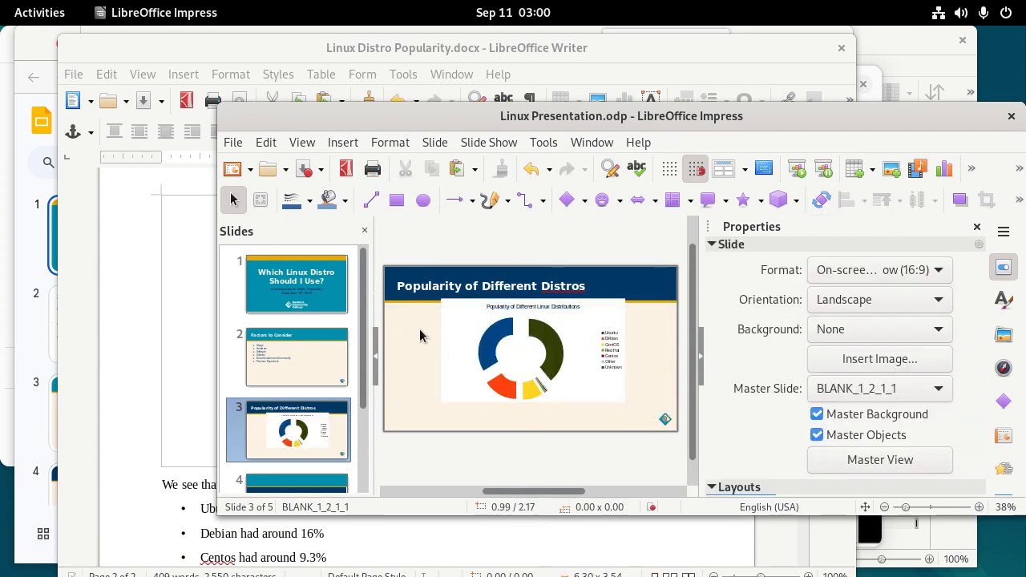
Enlarge the chart on slide 3 to about 6.75 by 3.80 inches and center it below the title bar.
{"action": "left_click", "coordinate": [469, 326]}
{"action": "left_click_drag", "start_coordinate": [469, 325], "coordinate": [423, 338]}
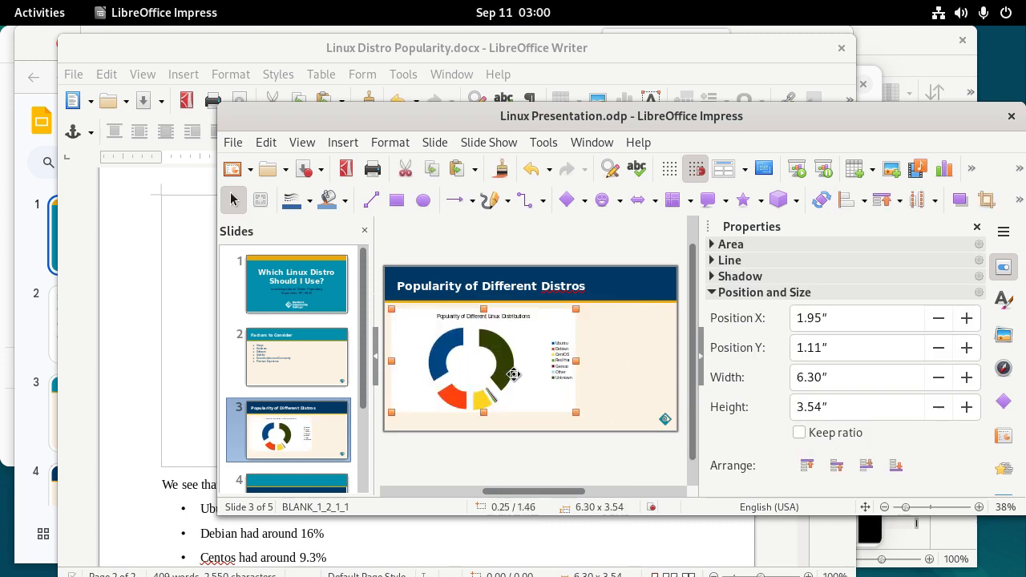
{"action": "mouse_move", "coordinate": [575, 411]}
{"action": "left_mouse_down"}
{"action": "mouse_move", "coordinate": [635, 438]}
{"action": "mouse_move", "coordinate": [582, 398]}
{"action": "left_mouse_up"}
{"action": "left_click_drag", "start_coordinate": [538, 369], "coordinate": [575, 364]}
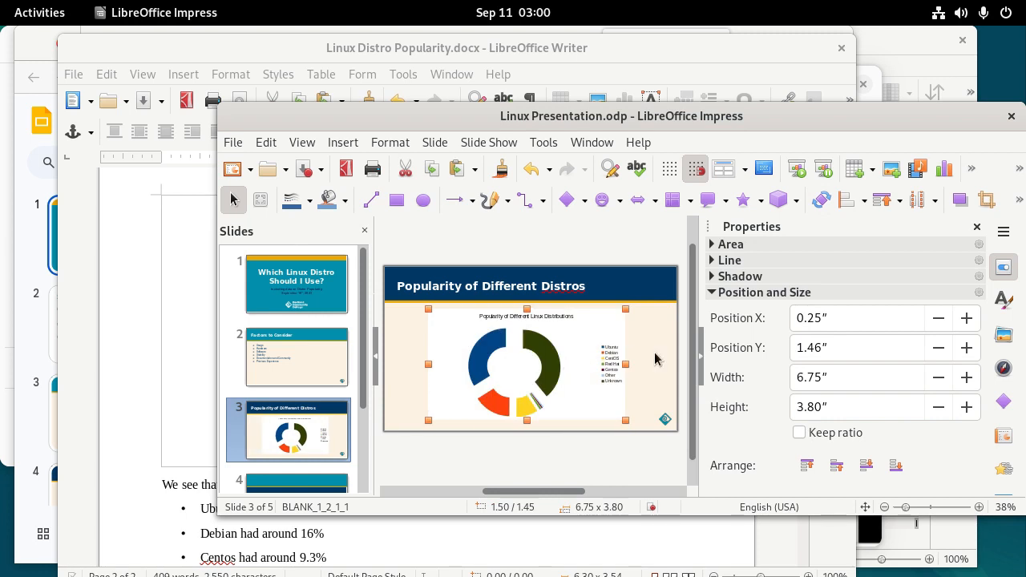
{"action": "left_click", "coordinate": [662, 425]}
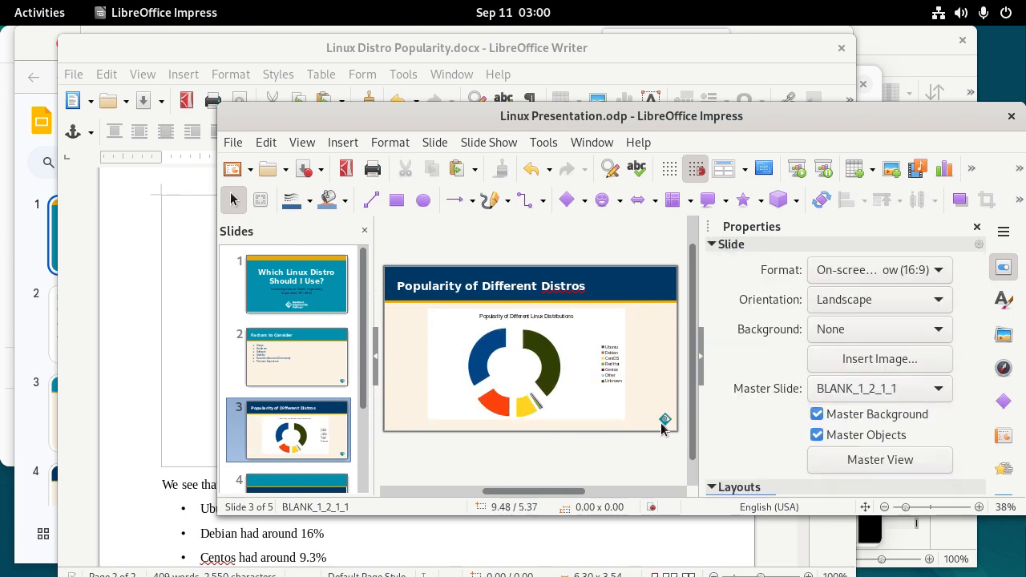
Check the Conclusions section of the Writer document and title slide 4 "Conclusions".
{"action": "left_click_drag", "start_coordinate": [365, 361], "coordinate": [360, 429]}
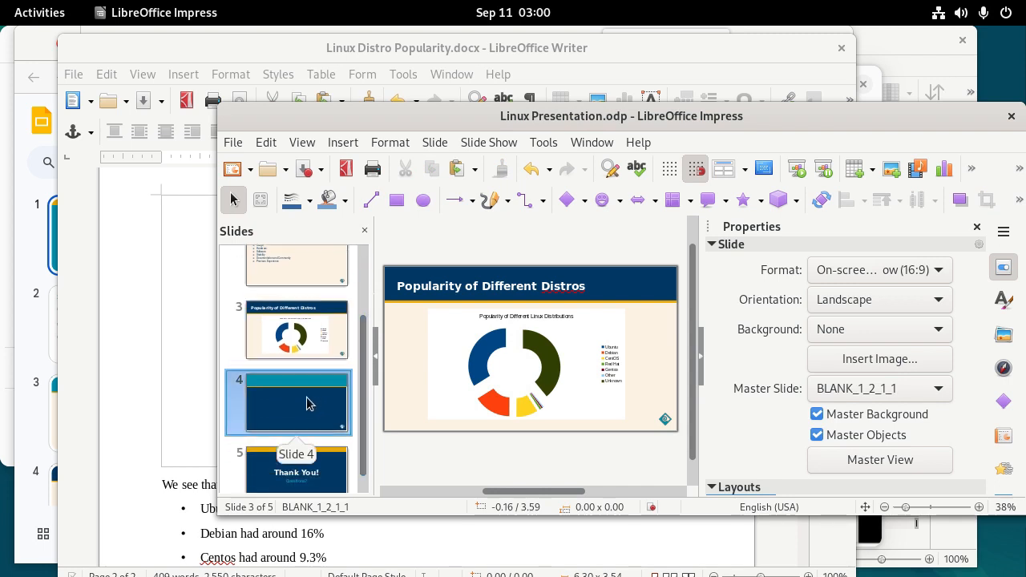
{"action": "left_click", "coordinate": [289, 400]}
{"action": "left_click", "coordinate": [148, 509]}
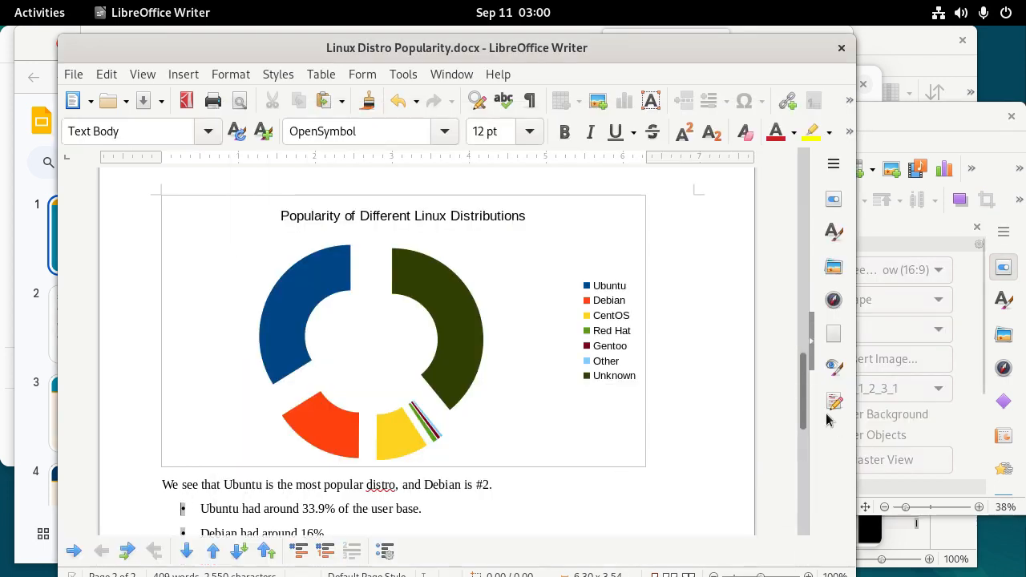
{"action": "scroll", "coordinate": [806, 437], "scroll_direction": "down", "scroll_amount": 2}
{"action": "left_click_drag", "start_coordinate": [807, 437], "coordinate": [808, 514]}
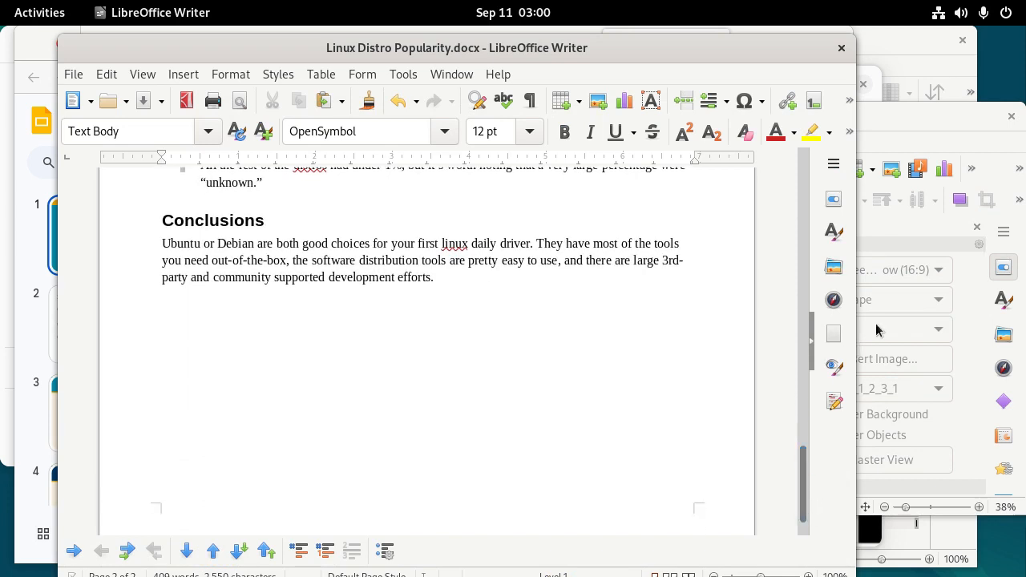
{"action": "left_click", "coordinate": [897, 118]}
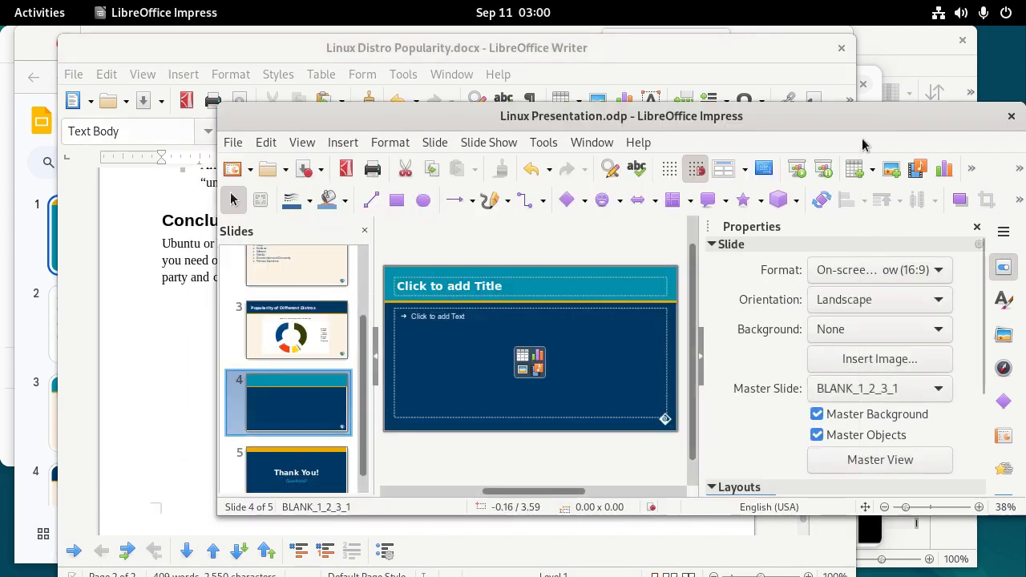
{"action": "left_click", "coordinate": [484, 284]}
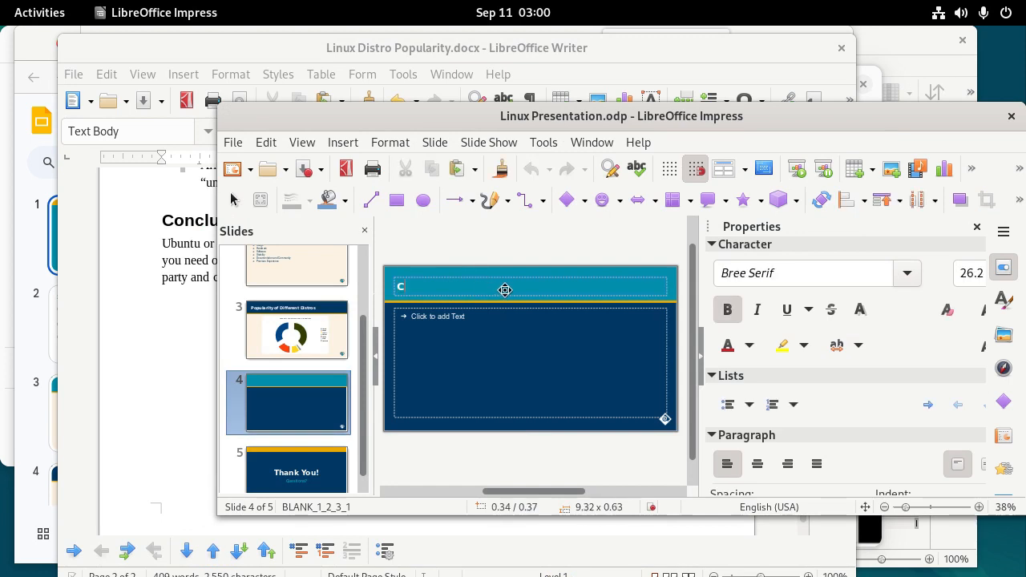
{"action": "type", "text": "Conclusions"}
Try to fill slide 4 with an "Ubuntu or Debian" bullet and an indented "Popularity" sub-bullet.
{"action": "left_click", "coordinate": [458, 324]}
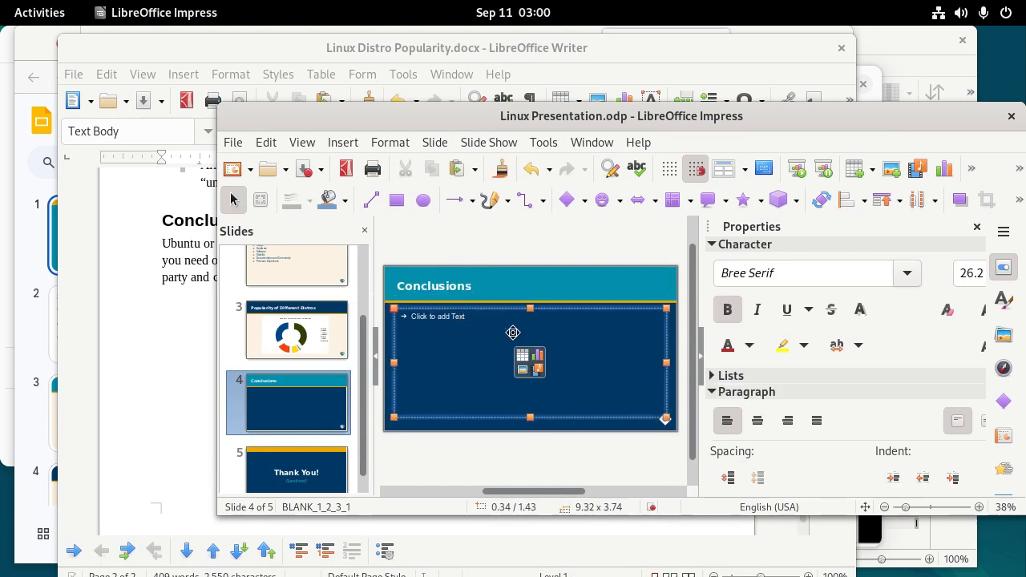
{"action": "left_click", "coordinate": [464, 322]}
{"action": "left_click", "coordinate": [460, 311]}
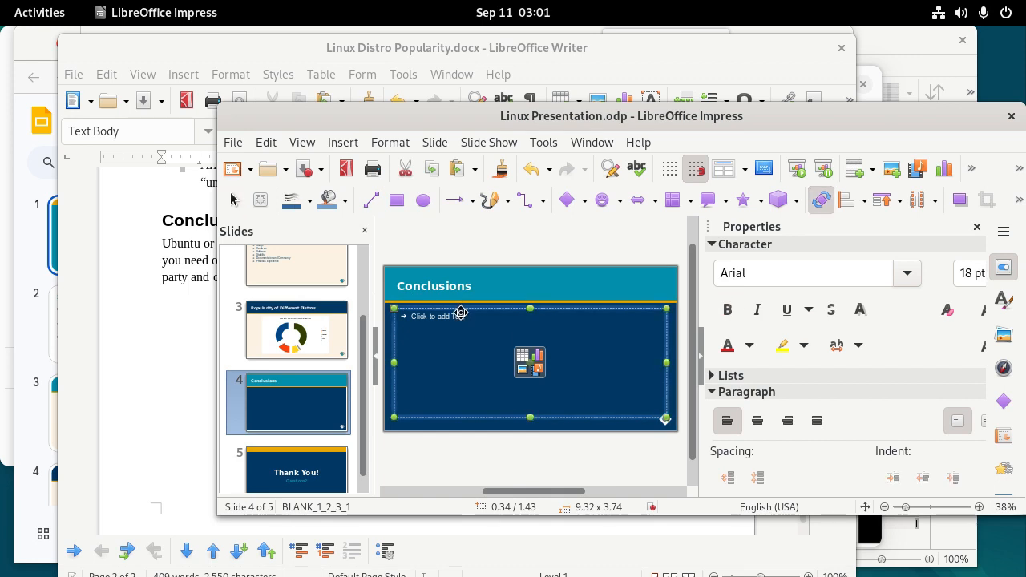
{"action": "left_click", "coordinate": [455, 315]}
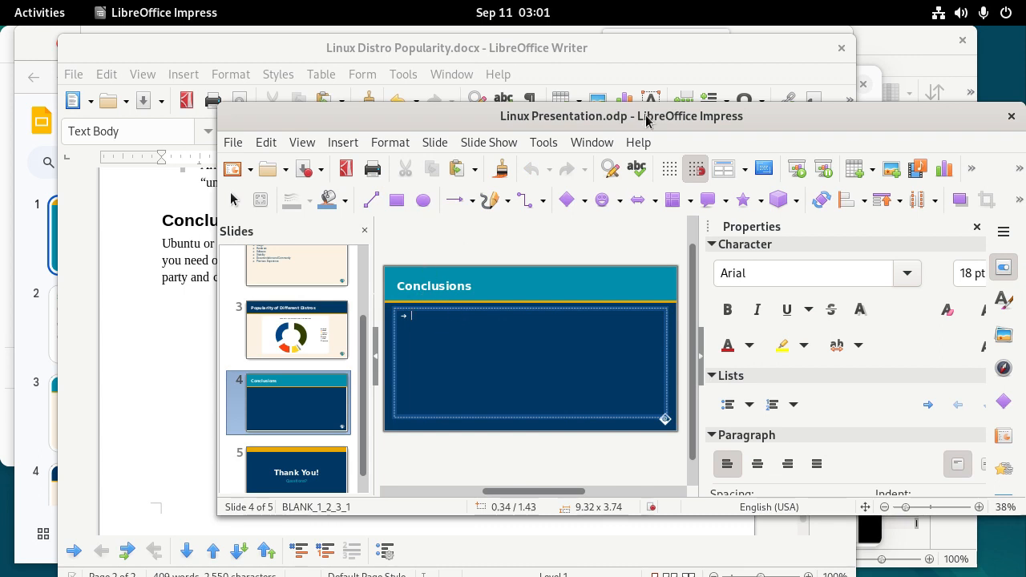
{"action": "type", "text": "ntu or Debian"}
{"action": "key", "text": "Return"}
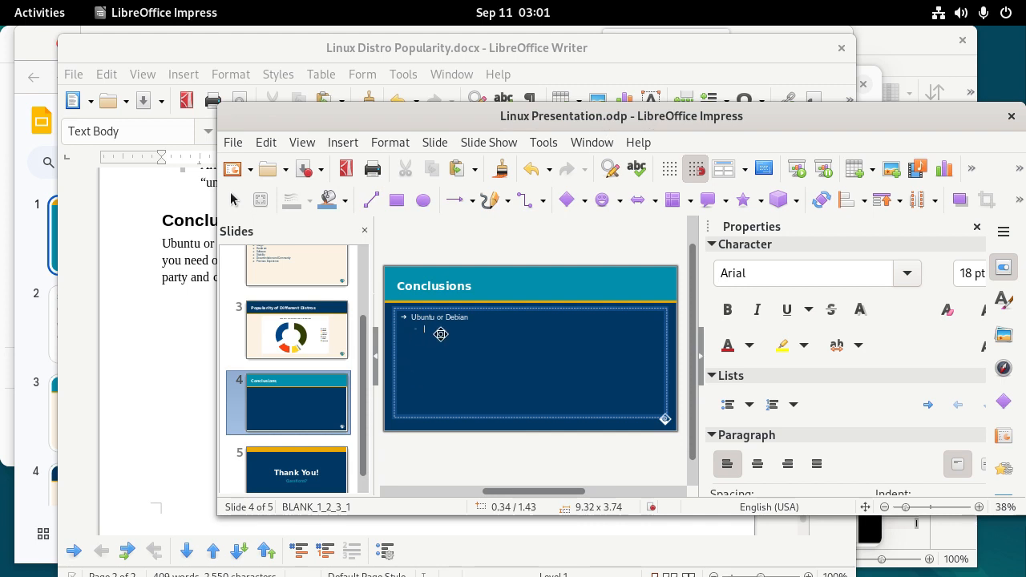
{"action": "key", "text": "Tab"}
{"action": "type", "text": "Be"}
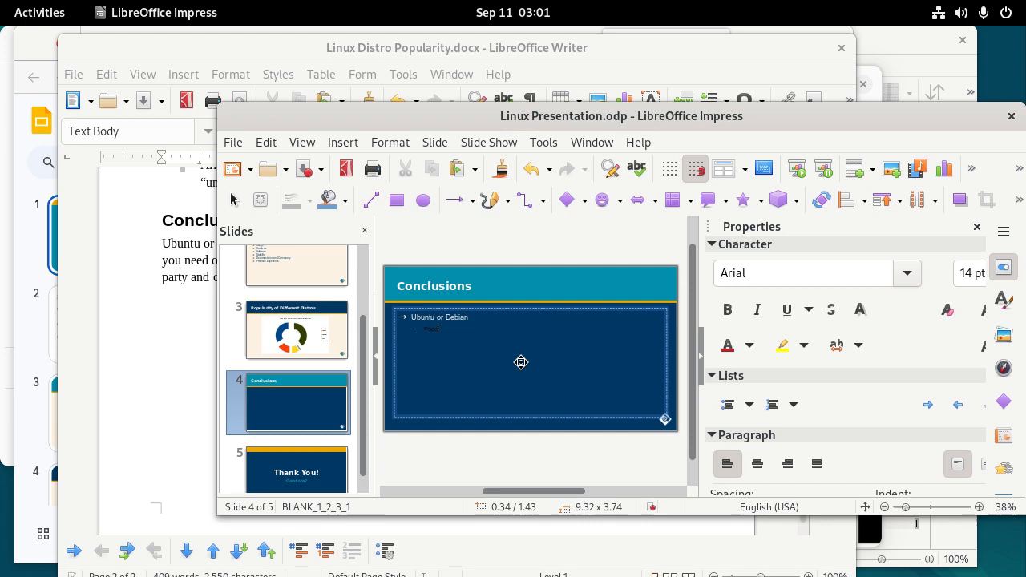
{"action": "double_click", "coordinate": [438, 329]}
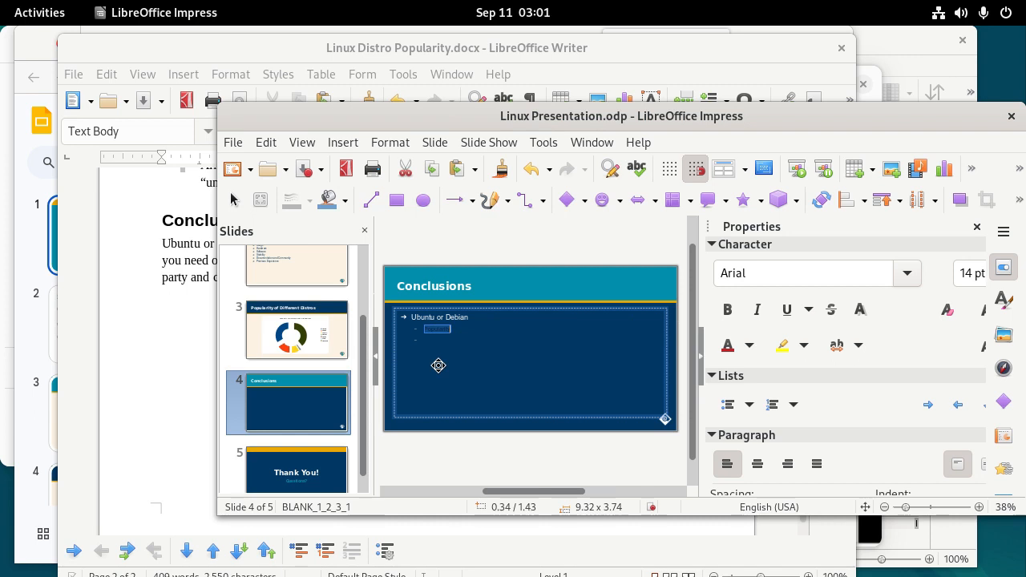
Leave the text editing on slide 4 and delete the Conclusions slide.
{"action": "left_click", "coordinate": [672, 341]}
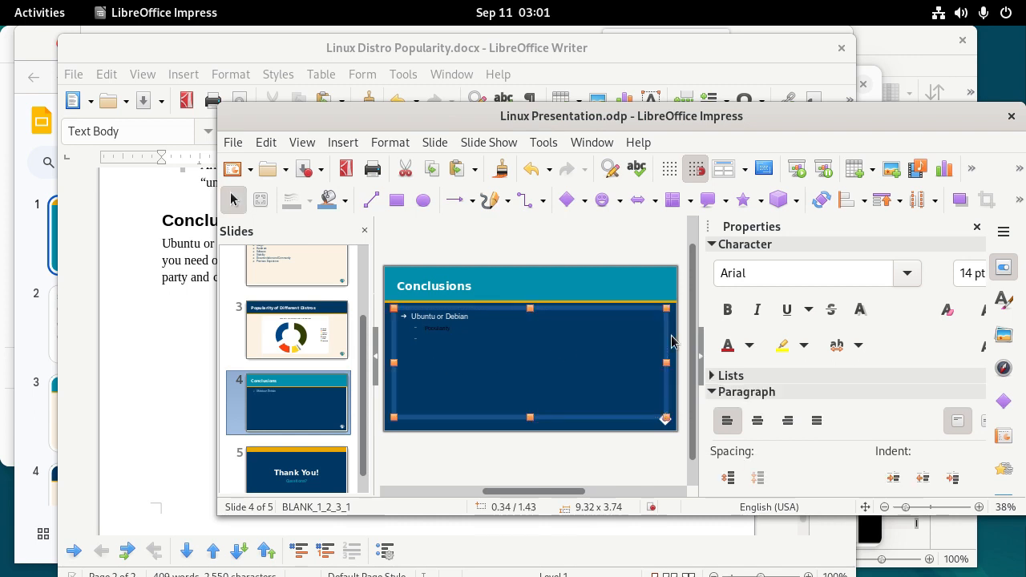
{"action": "left_click", "coordinate": [566, 296]}
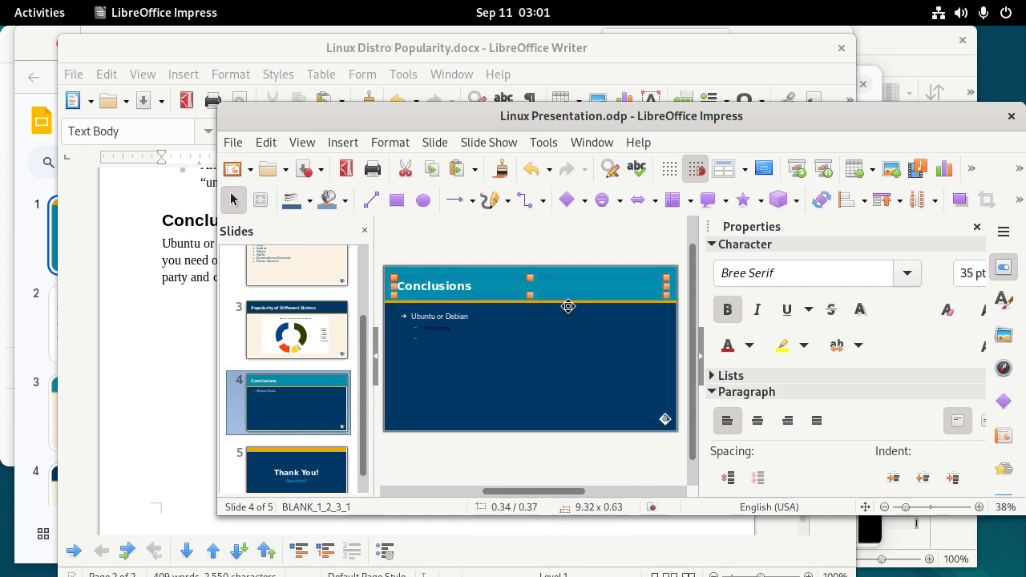
{"action": "left_click", "coordinate": [563, 335]}
{"action": "left_click", "coordinate": [413, 427]}
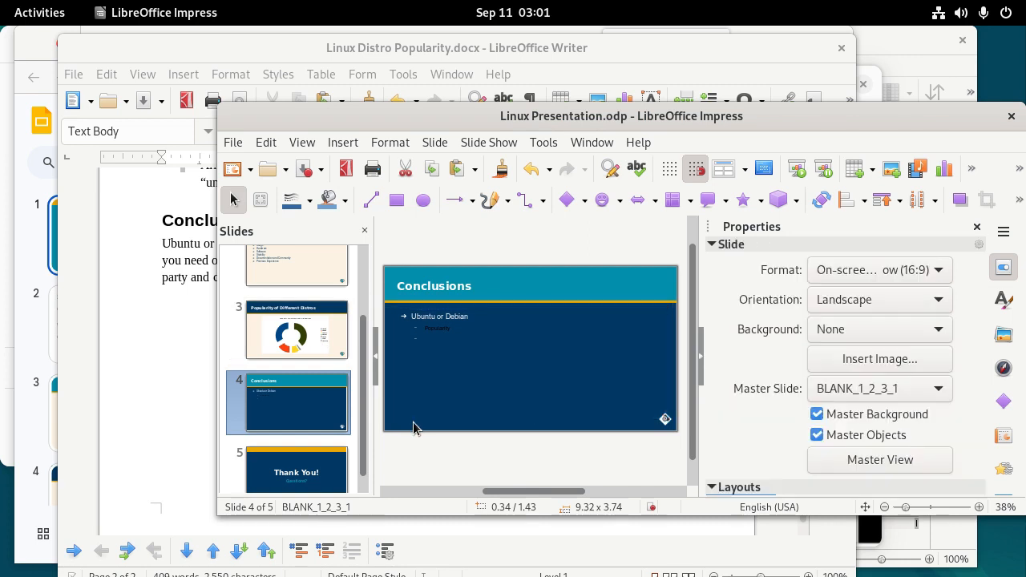
{"action": "left_click", "coordinate": [320, 410]}
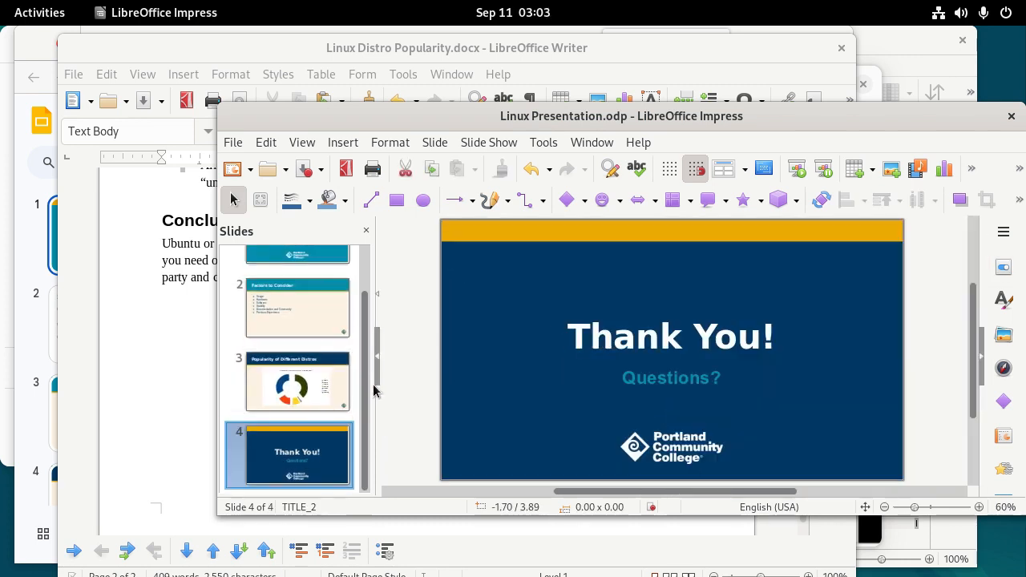
Duplicate slide 3, "Popularity of Different Distros", directly after itself.
{"action": "left_click", "coordinate": [336, 398]}
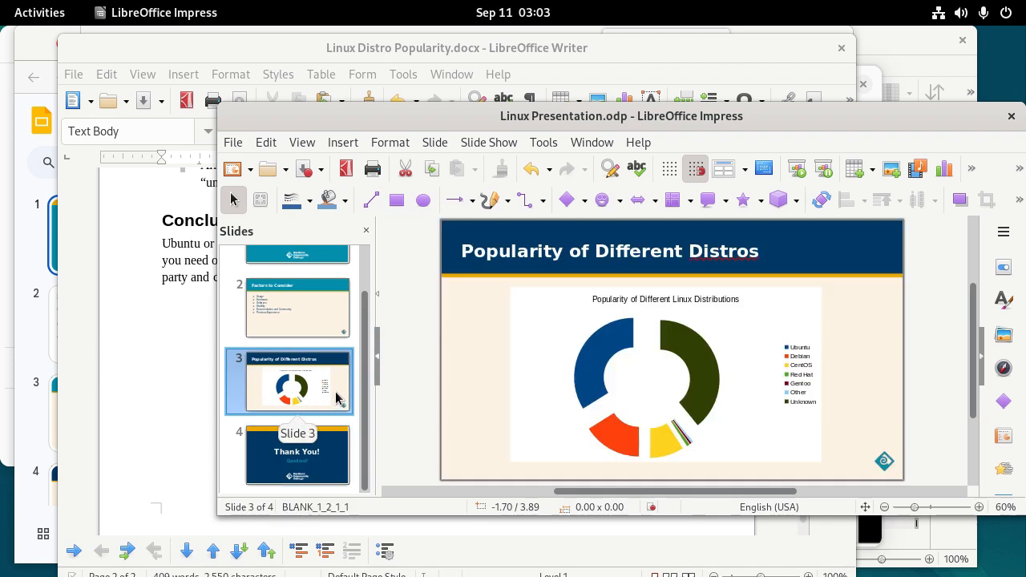
{"action": "key", "text": "ctrl+c"}
{"action": "key", "text": "ctrl+v"}
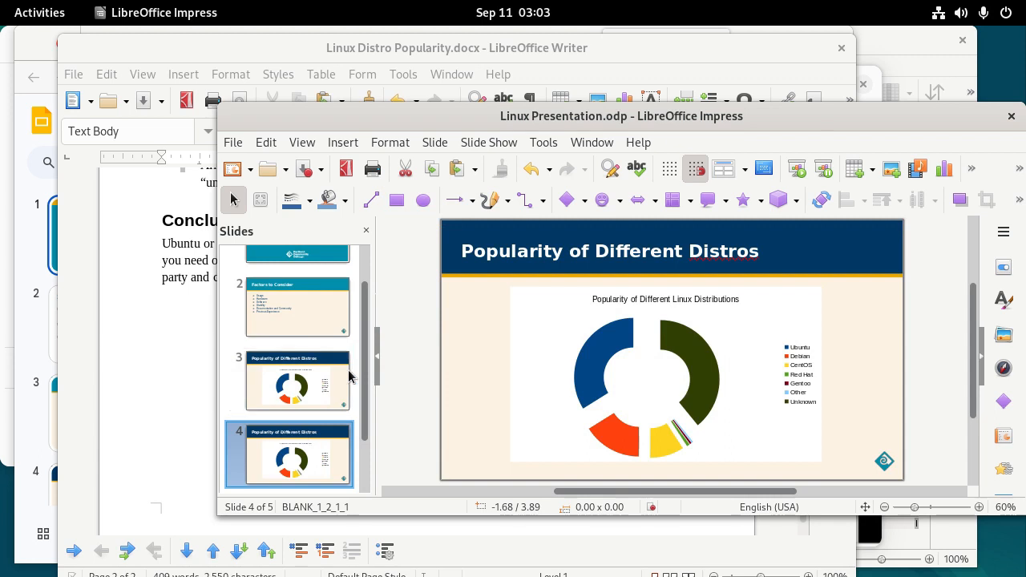
Retitle the duplicated slide 4 "Conclusions" and delete its chart.
{"action": "left_click", "coordinate": [517, 253]}
{"action": "double_click", "coordinate": [517, 253]}
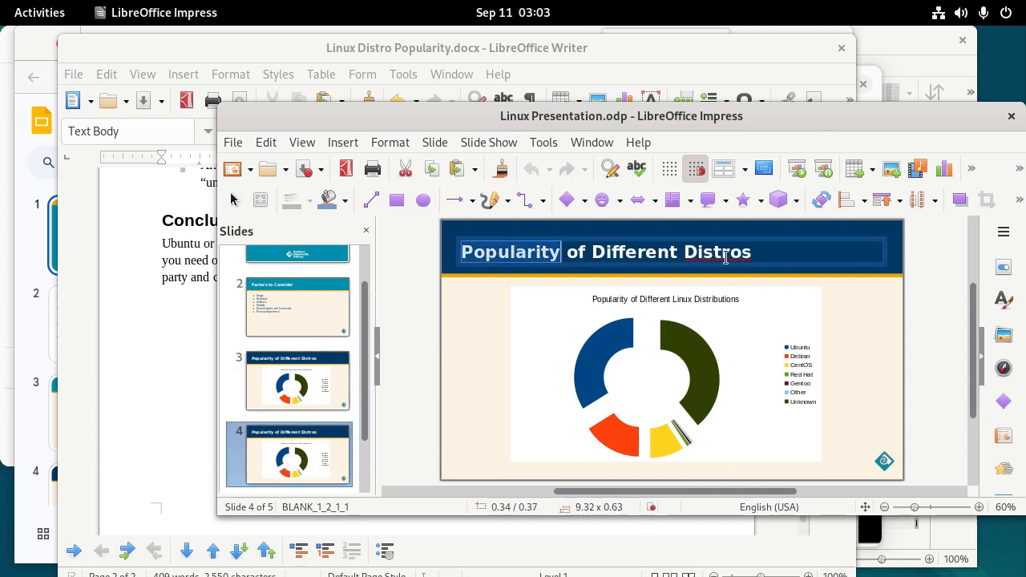
{"action": "left_click", "coordinate": [755, 252], "text": "shift"}
{"action": "type", "text": "Con"}
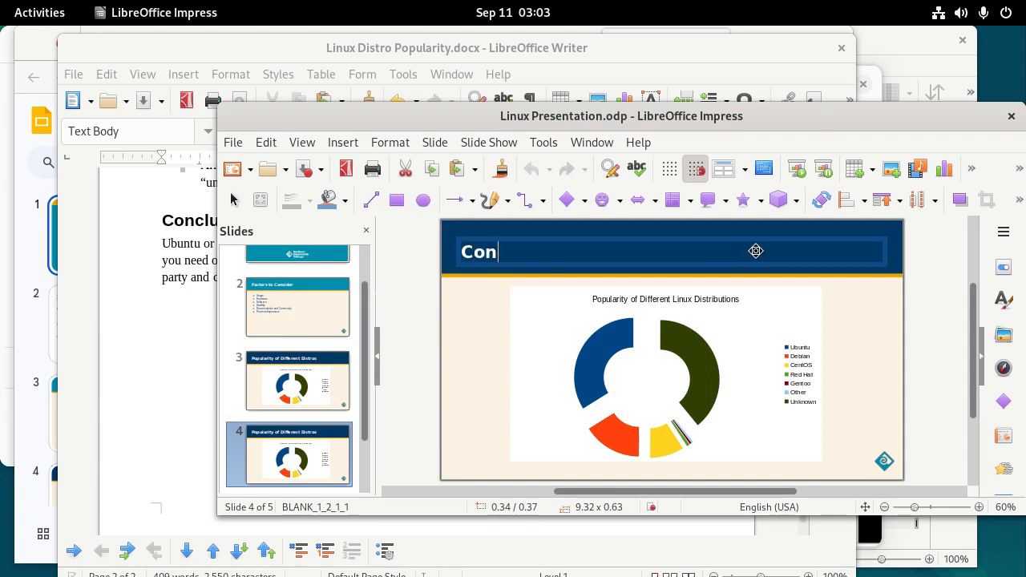
{"action": "type", "text": "clusions"}
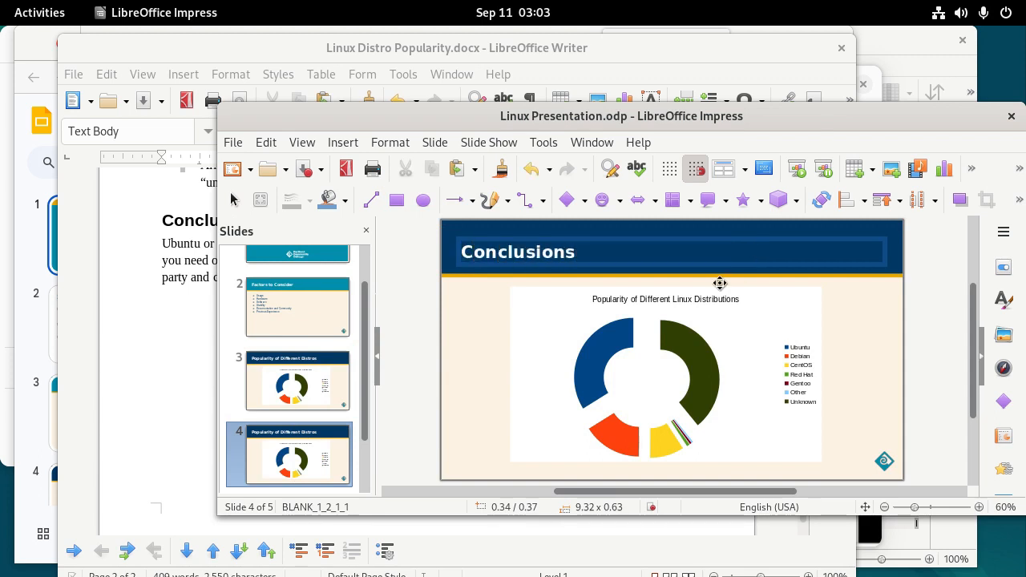
{"action": "left_click", "coordinate": [737, 332]}
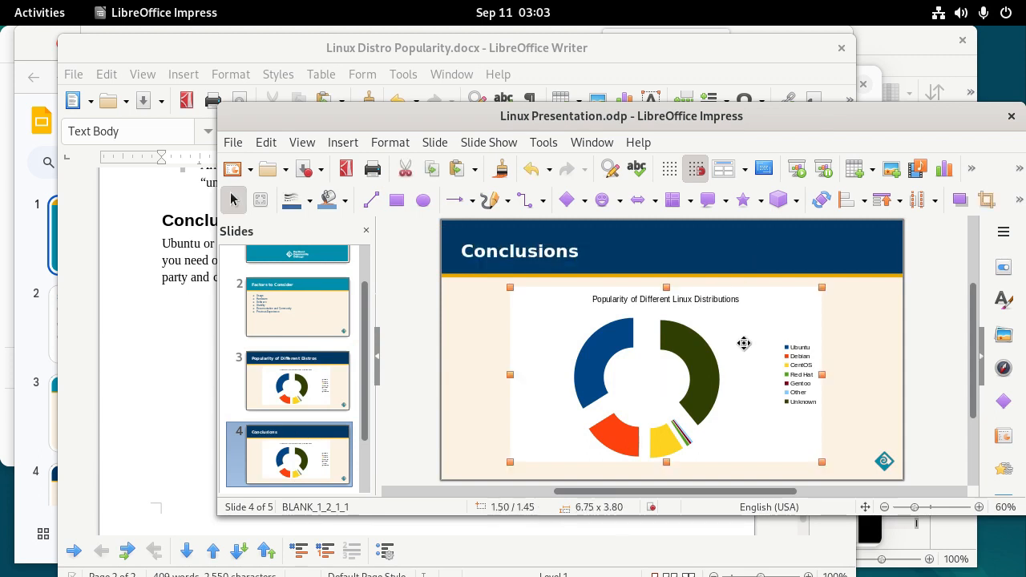
{"action": "key", "text": "Delete"}
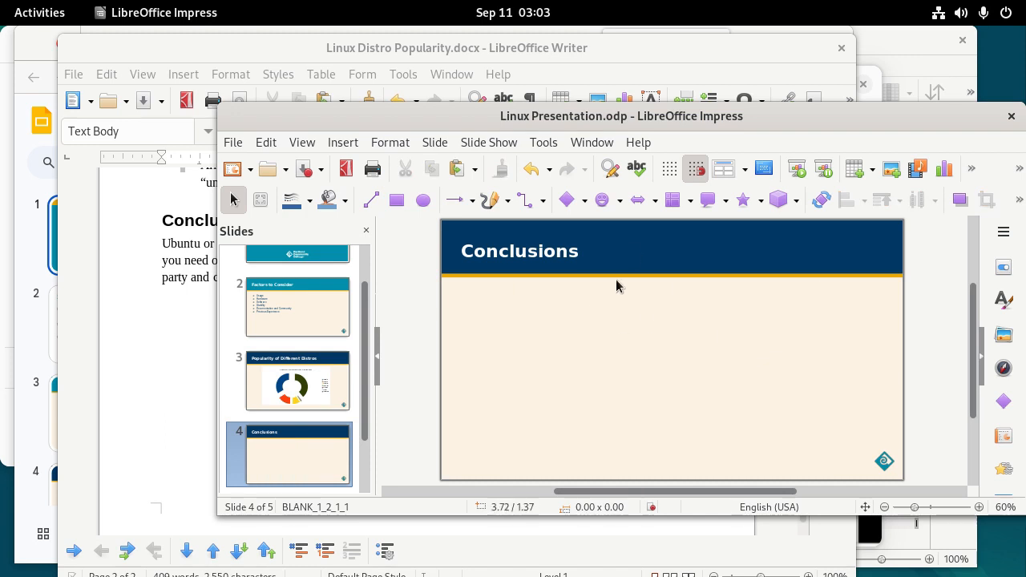
Copy the bulleted text box from the "Factors to Consider" slide onto the Conclusions slide.
{"action": "left_click_drag", "start_coordinate": [747, 119], "coordinate": [623, 129]}
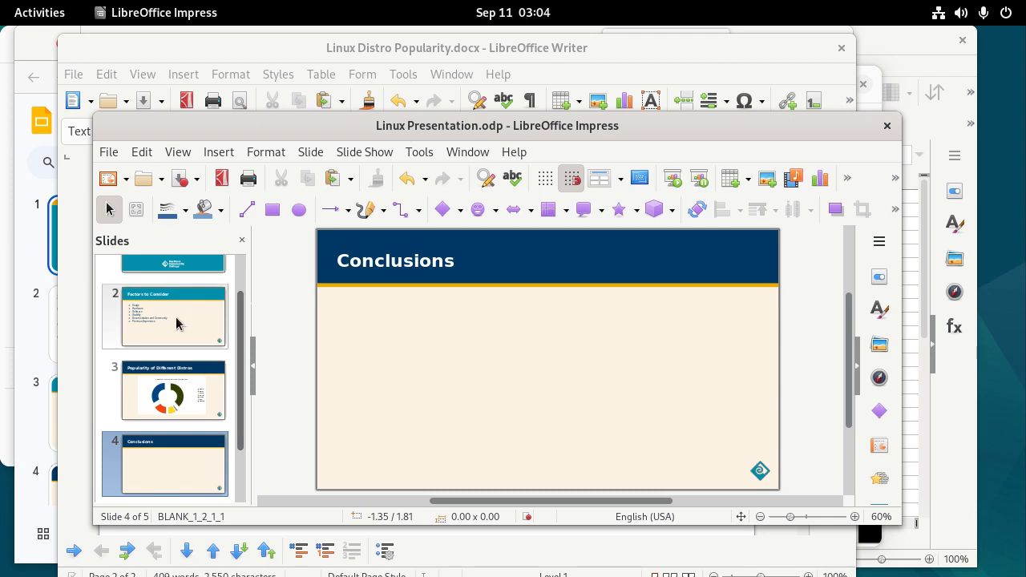
{"action": "left_click", "coordinate": [145, 320]}
{"action": "left_click", "coordinate": [492, 348]}
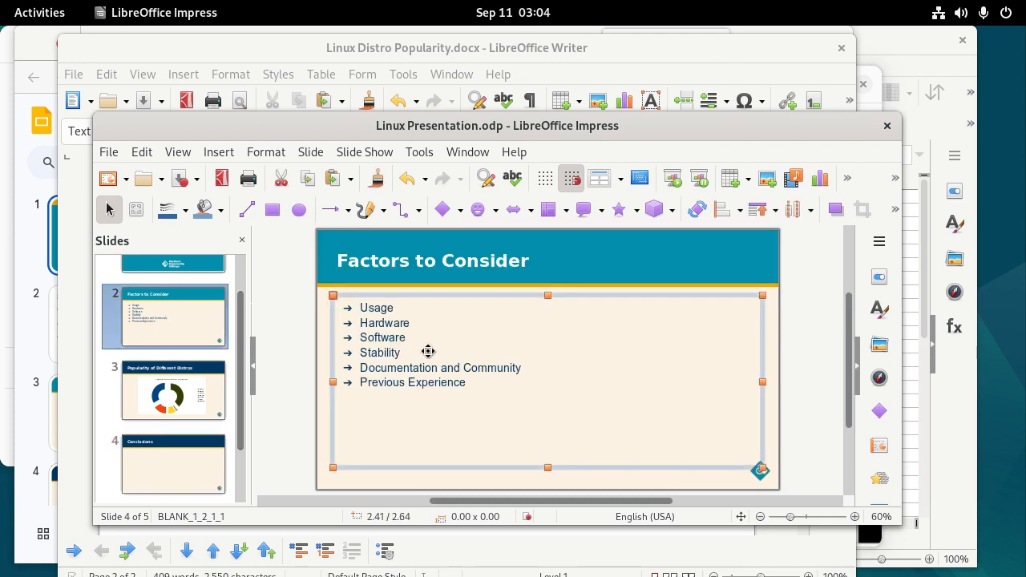
{"action": "left_click", "coordinate": [165, 461]}
{"action": "key", "text": "ctrl+v"}
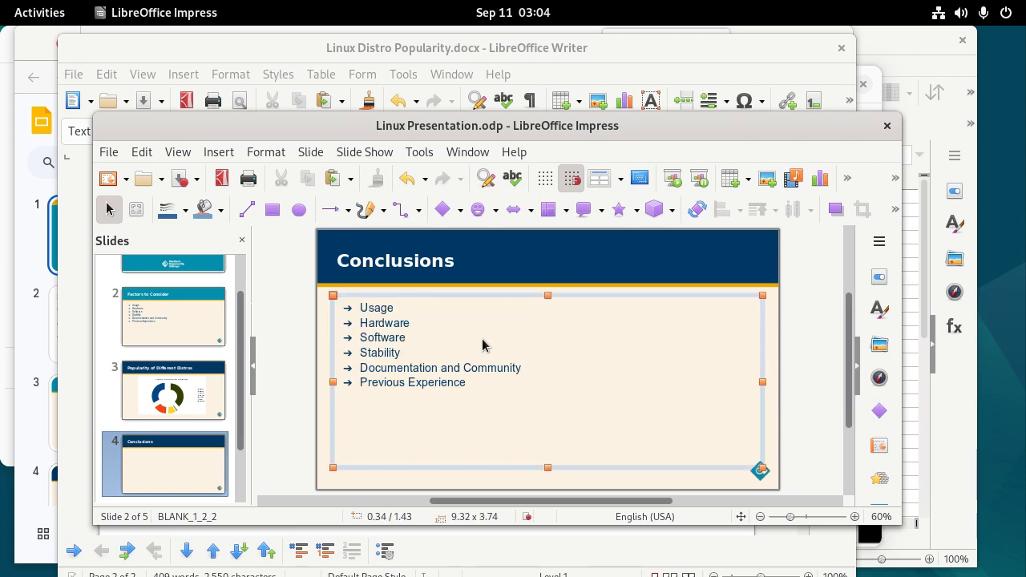
Extend the Conclusions bullets: Usage "Daily Driver", Hardware "Modest", Software "Wide Variety", and both Stability and Documentation and Community "Important".
{"action": "left_click", "coordinate": [379, 310]}
{"action": "left_click_drag", "start_coordinate": [362, 309], "coordinate": [481, 389]}
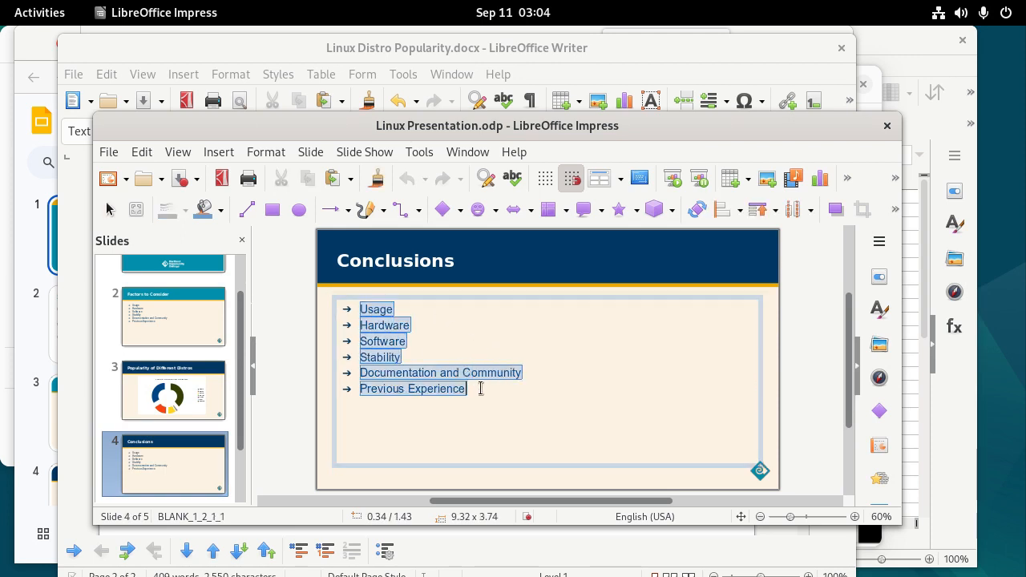
{"action": "left_click", "coordinate": [435, 324]}
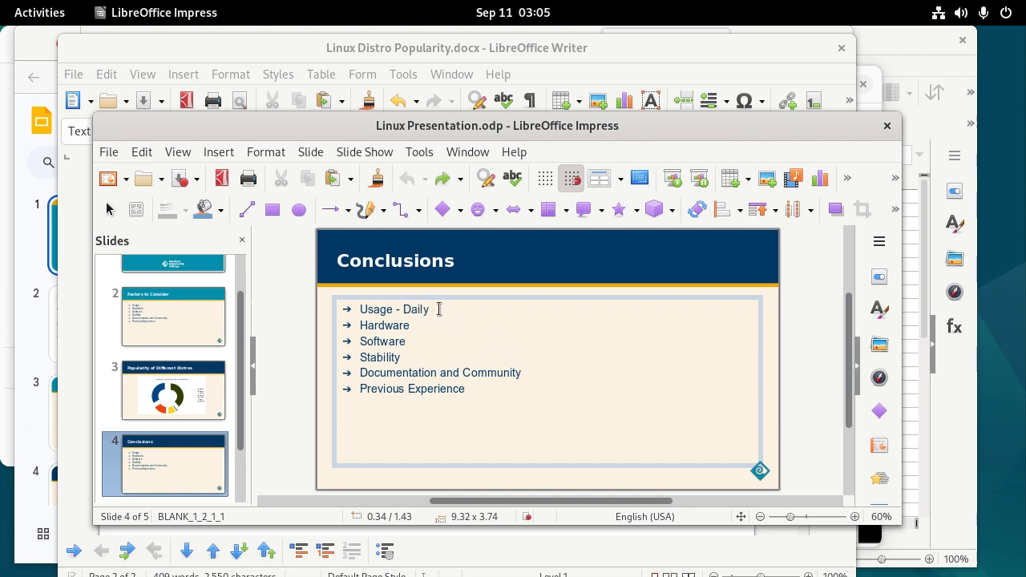
{"action": "type", "text": "river"}
{"action": "key", "text": "Down"}
{"action": "type", "text": "- Mod"}
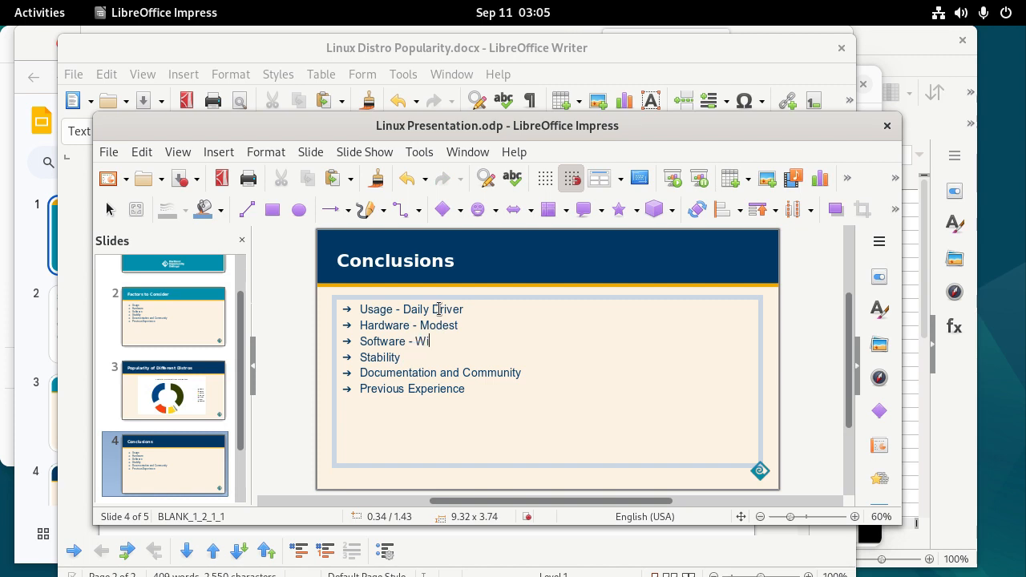
{"action": "type", "text": "Variety"}
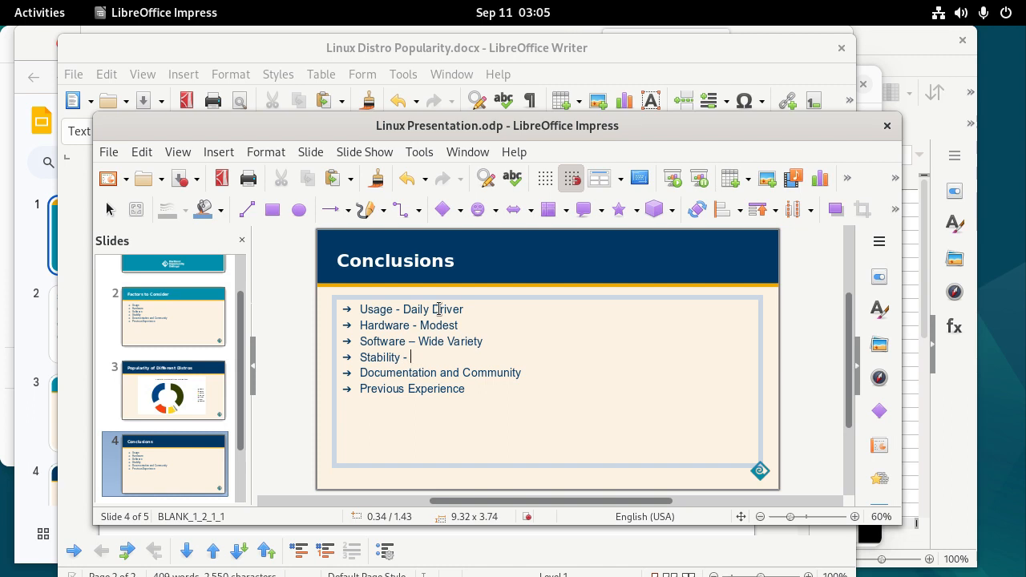
{"action": "type", "text": "puor"}
{"action": "left_click", "coordinate": [541, 369]}
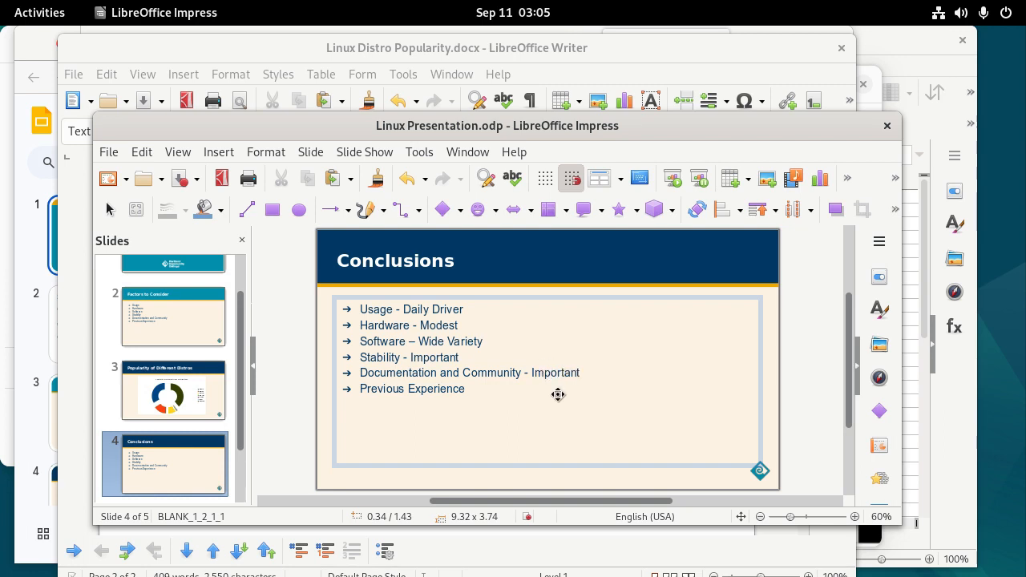
Append "– Low" to the Previous Experience bullet and add a spaced-off bullet "Choice: Ubuntu or Debian".
{"action": "key", "text": "Escape"}
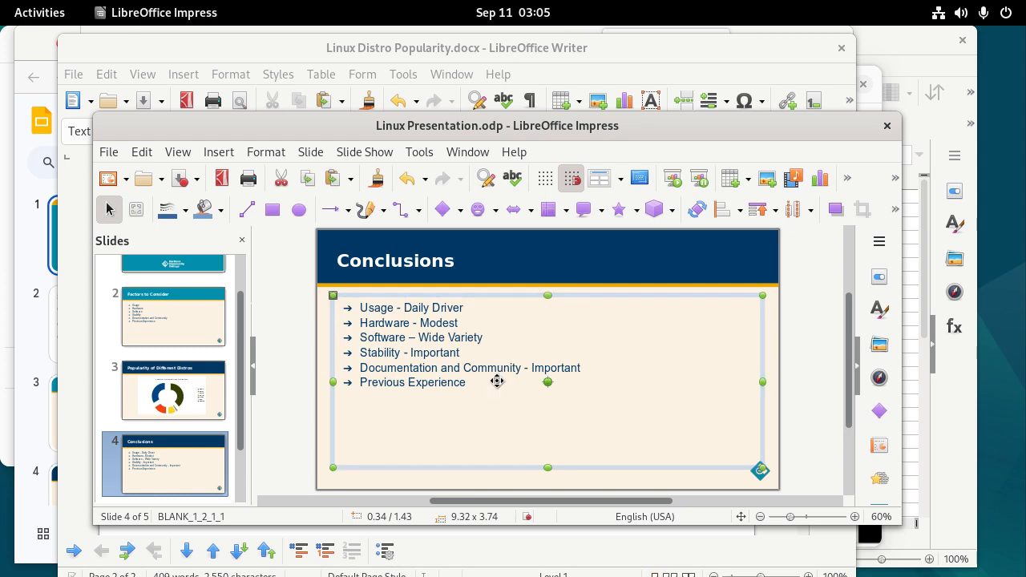
{"action": "left_click", "coordinate": [485, 380]}
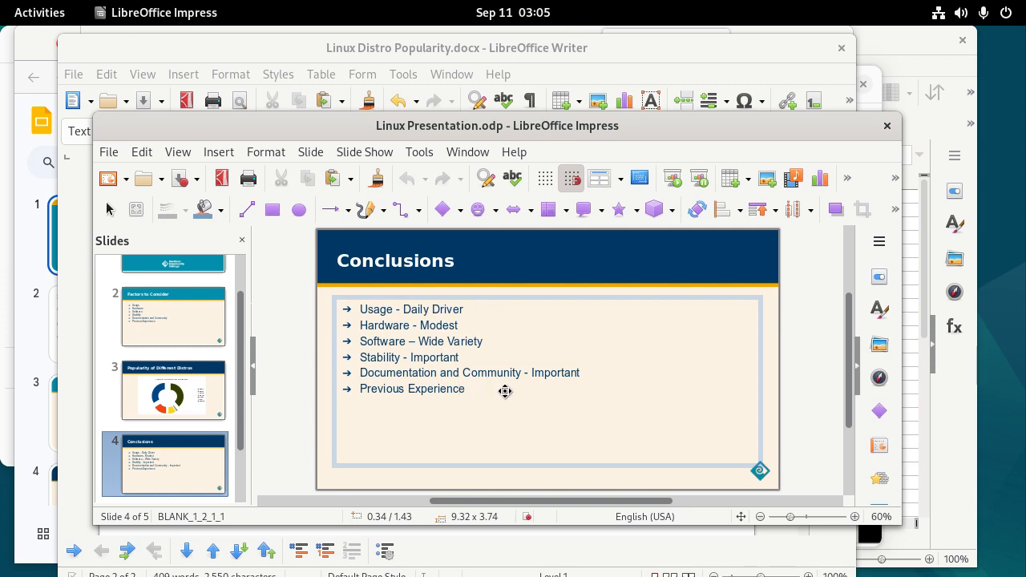
{"action": "type", "text": "- Low"}
{"action": "key", "text": "Return"}
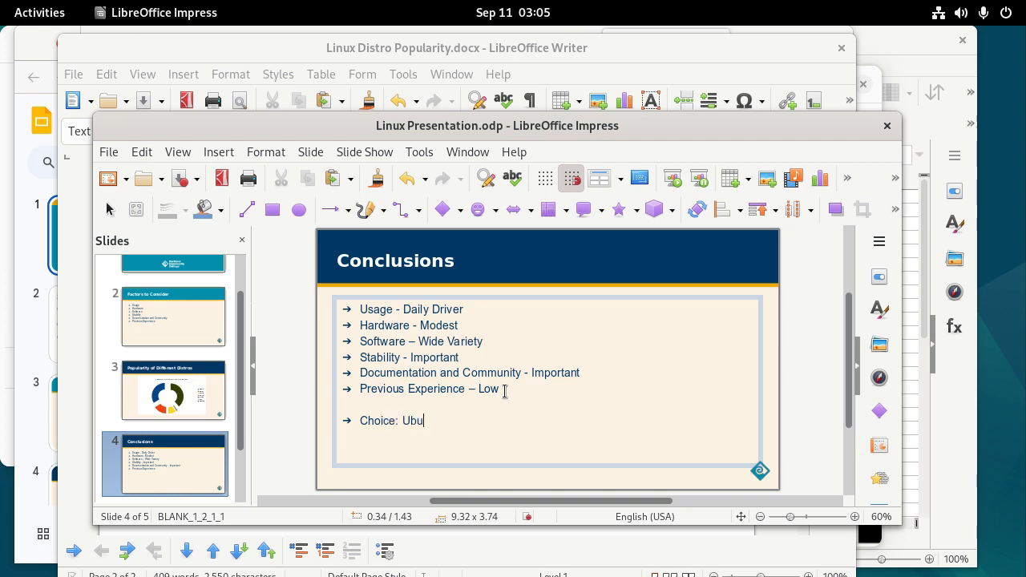
{"action": "type", "text": "o or Debian"}
{"action": "left_click", "coordinate": [501, 481]}
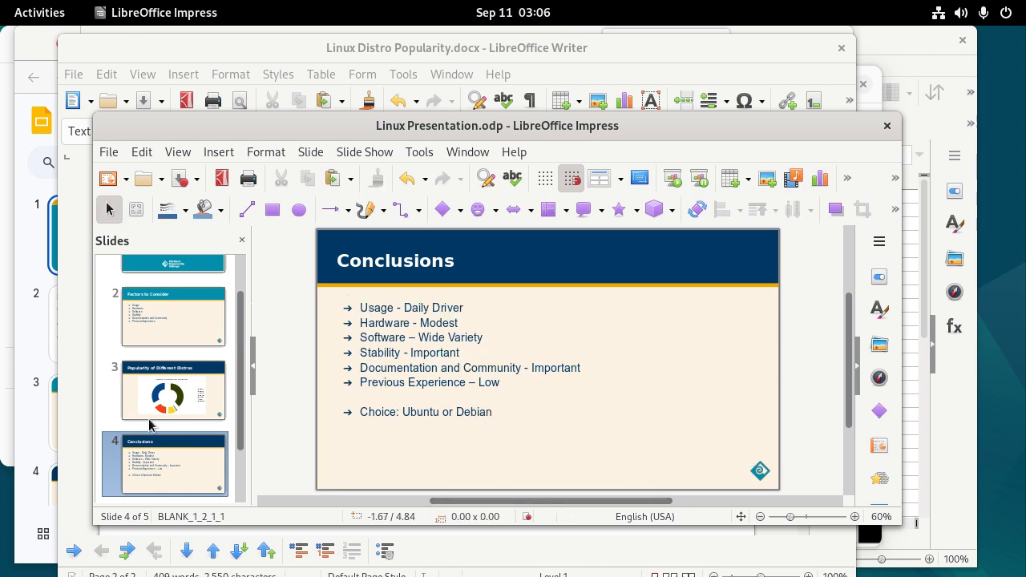
Check the closing "Thank You!" slide and save the presentation.
{"action": "left_click_drag", "start_coordinate": [242, 366], "coordinate": [242, 474]}
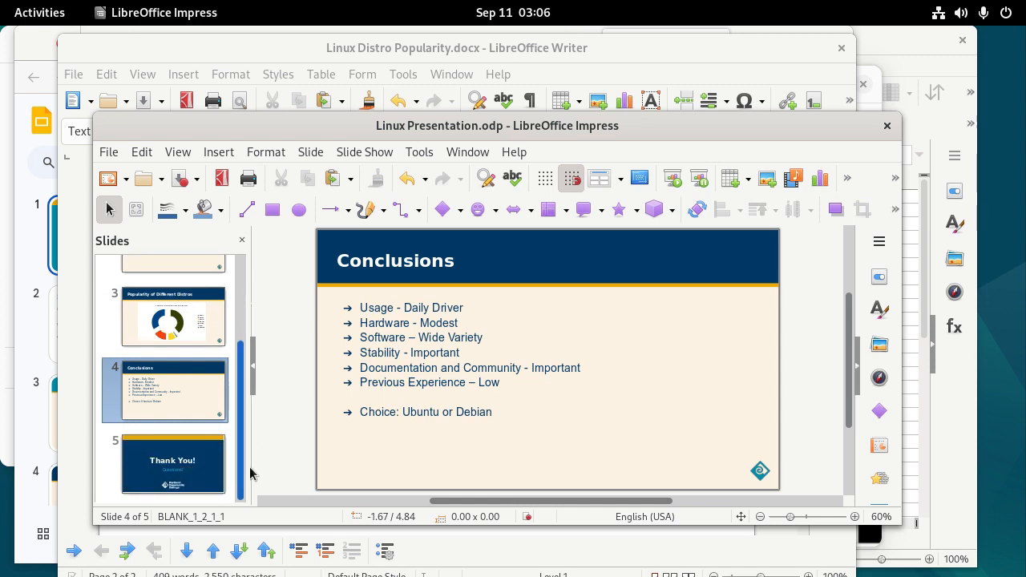
{"action": "left_click", "coordinate": [191, 466]}
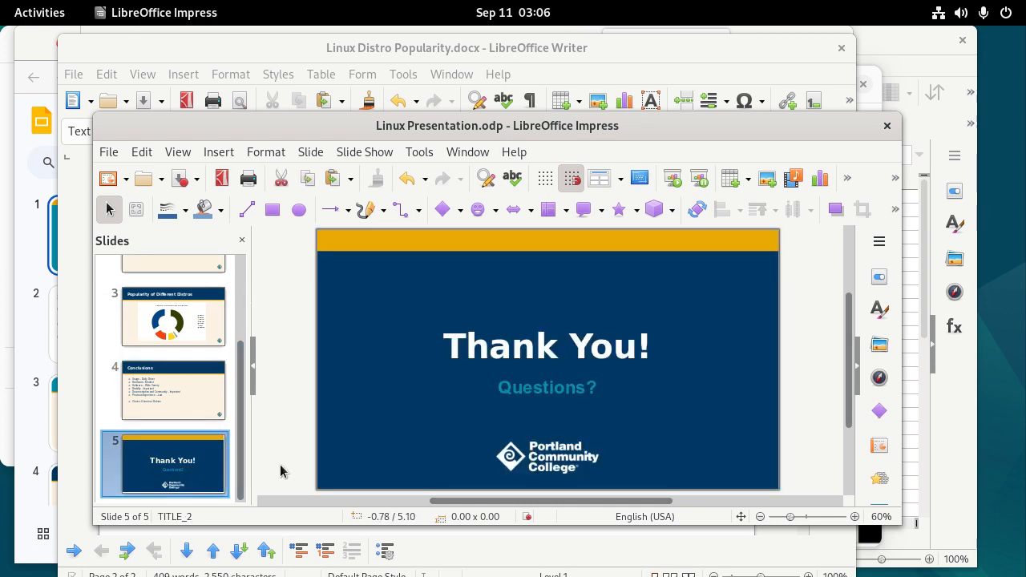
{"action": "left_click", "coordinate": [112, 153]}
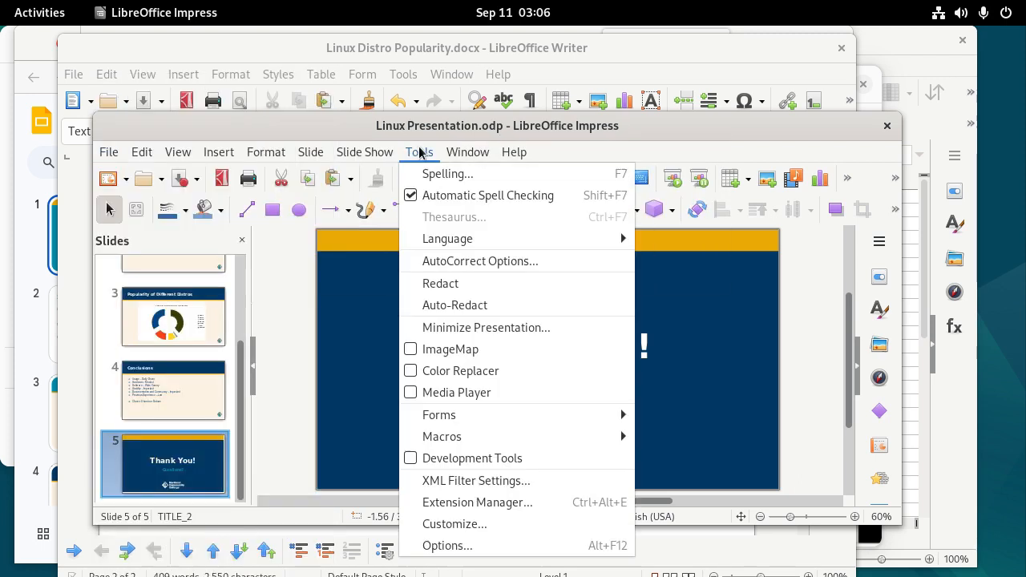
{"action": "left_click", "coordinate": [477, 124]}
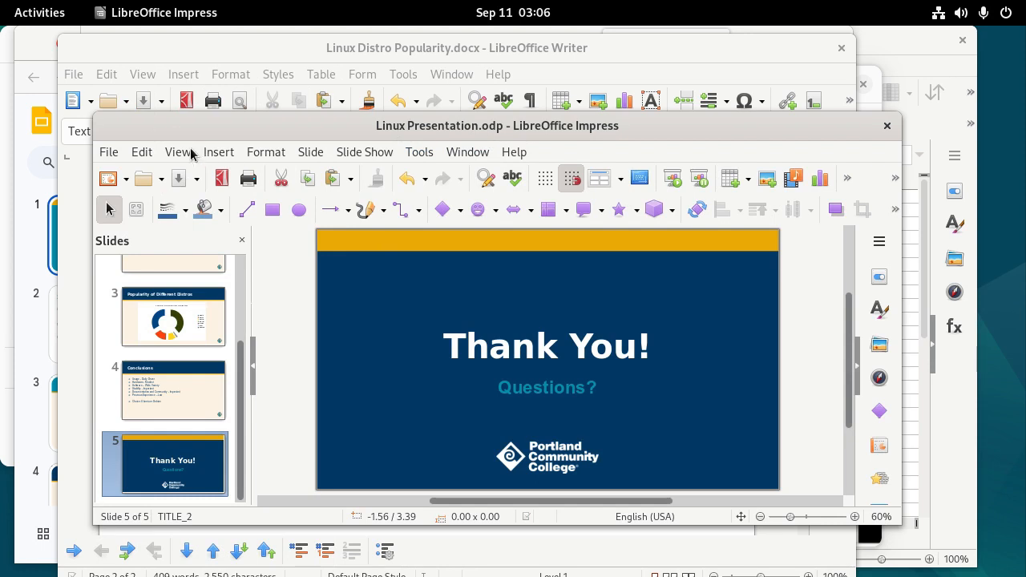
Save the presentation as "Linux Presentation" in PowerPoint 2007–365 (.pptx) format in the LibreOffice Lab folder, keeping the PowerPoint format.
{"action": "left_click", "coordinate": [109, 151]}
{"action": "mouse_move", "coordinate": [123, 160]}
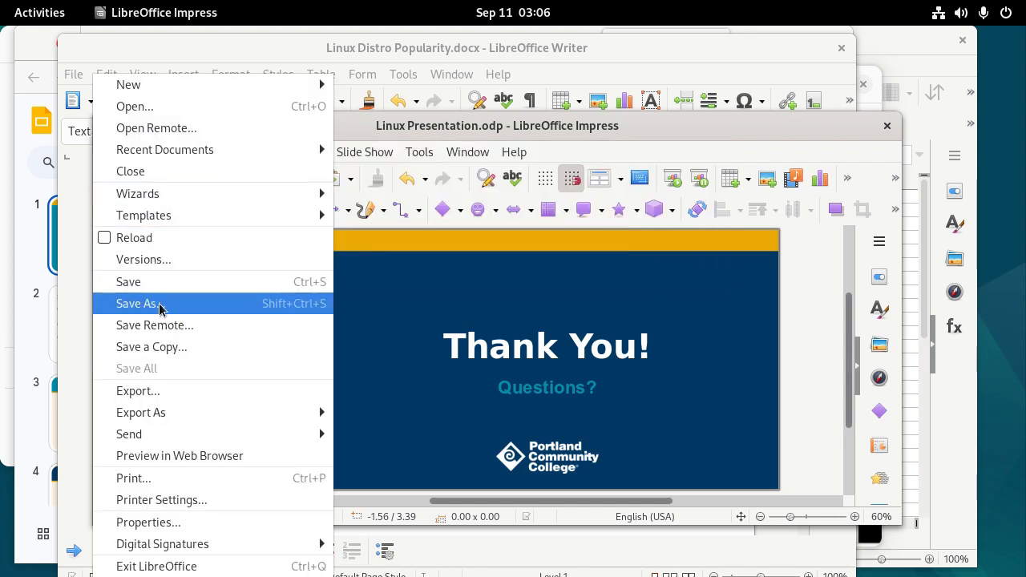
{"action": "left_click", "coordinate": [163, 303]}
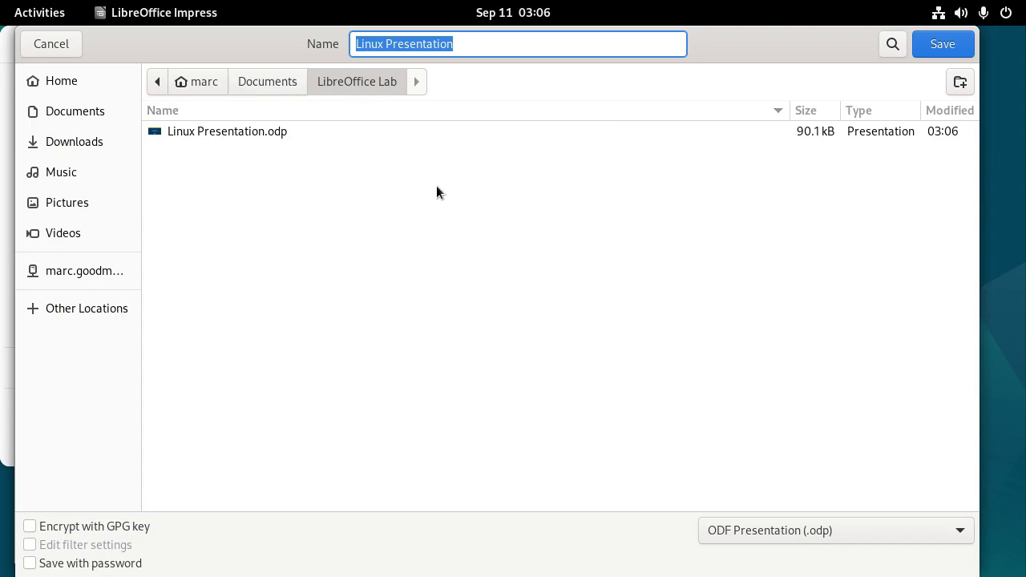
{"action": "left_click", "coordinate": [935, 532]}
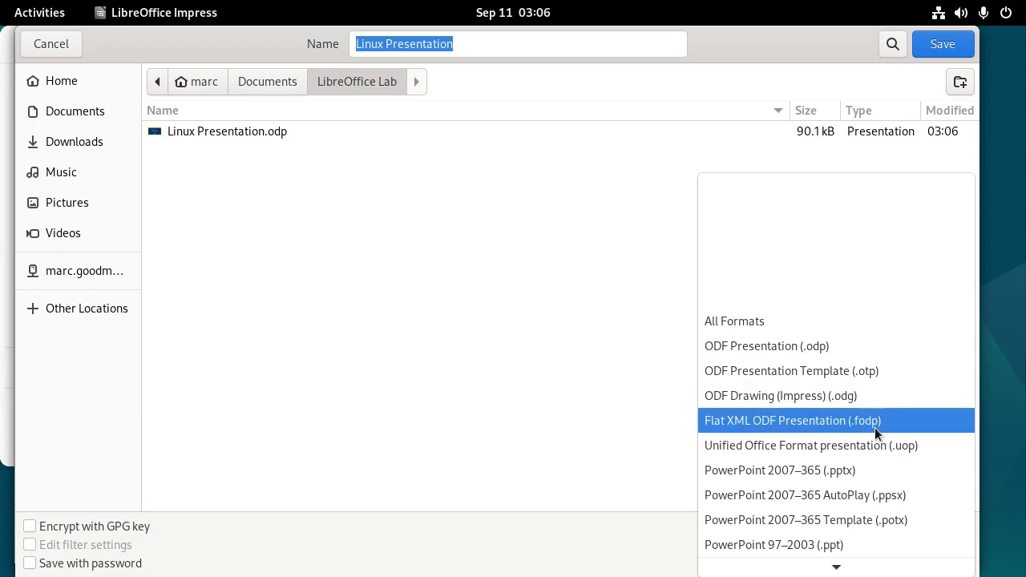
{"action": "left_click", "coordinate": [872, 479]}
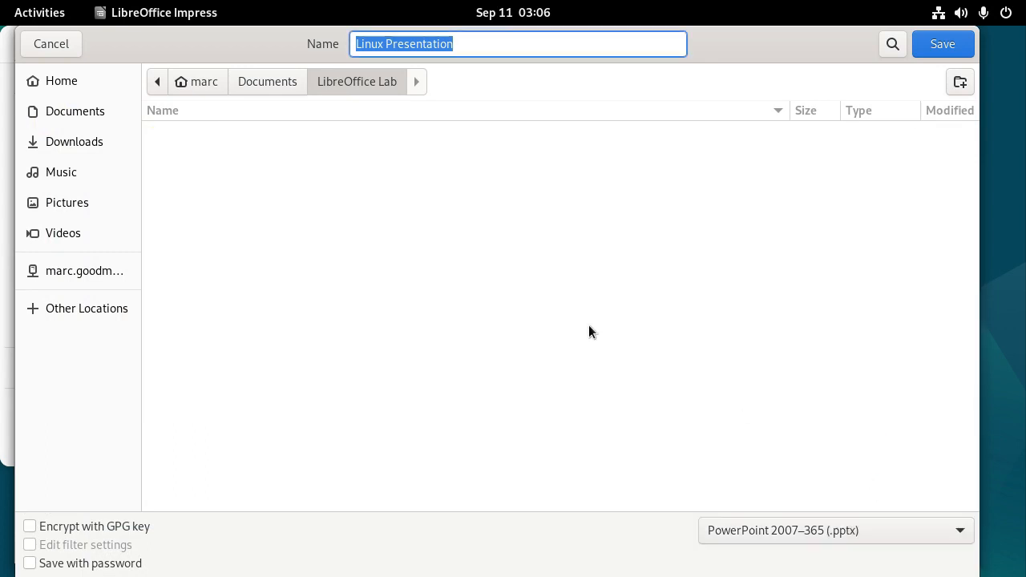
{"action": "left_click", "coordinate": [940, 41]}
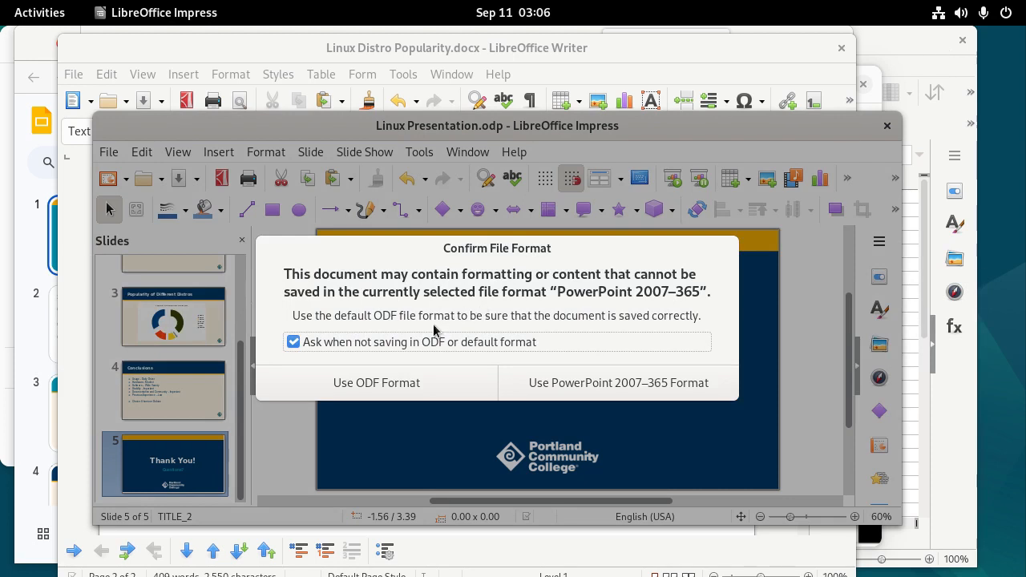
{"action": "left_click", "coordinate": [551, 386]}
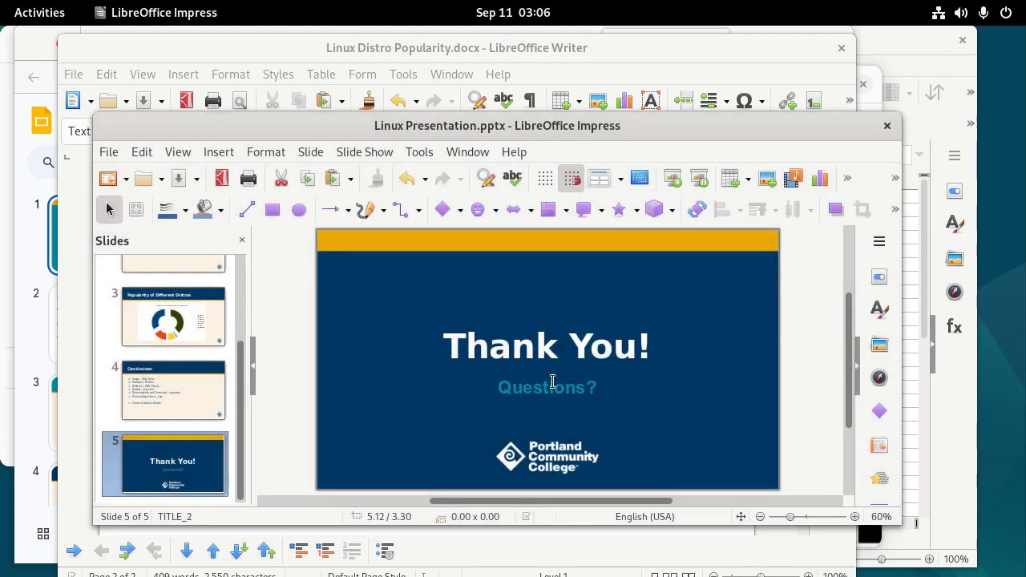
Close the presentation, Writer document, browser, spreadsheet, file manager and other remaining work windows.
{"action": "left_click", "coordinate": [887, 126]}
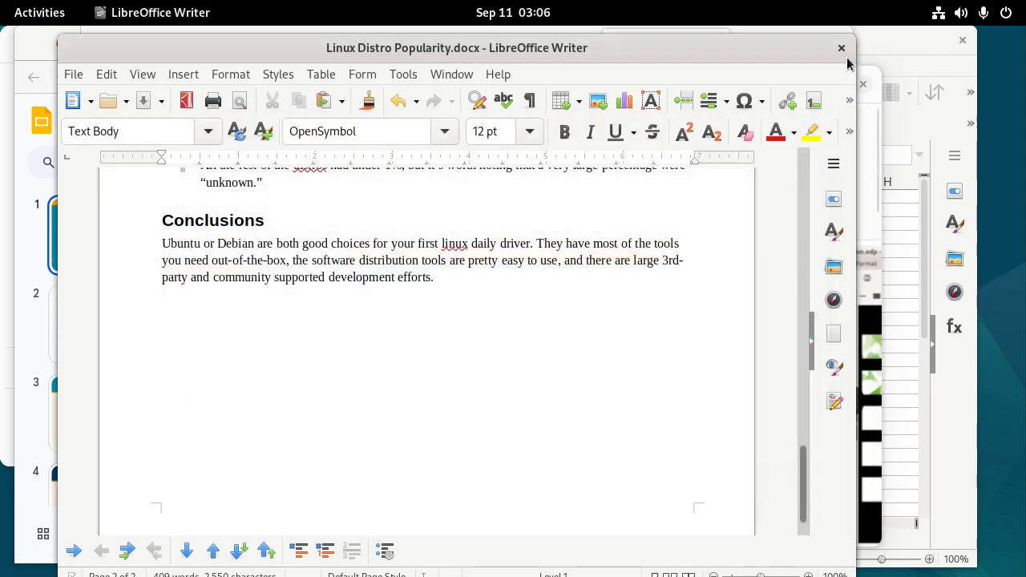
{"action": "left_click", "coordinate": [841, 50]}
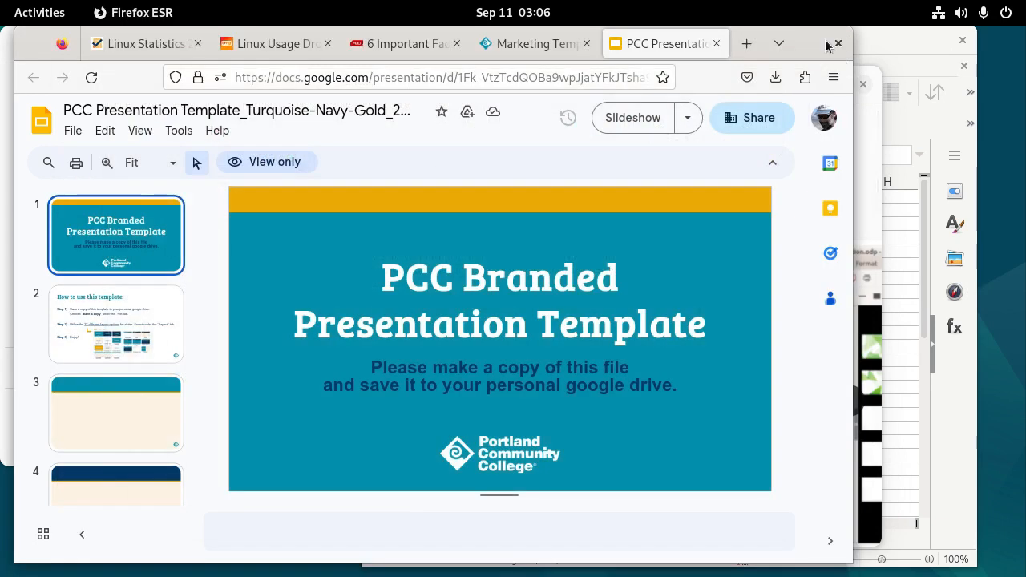
{"action": "left_click", "coordinate": [841, 44]}
{"action": "left_click", "coordinate": [863, 85]}
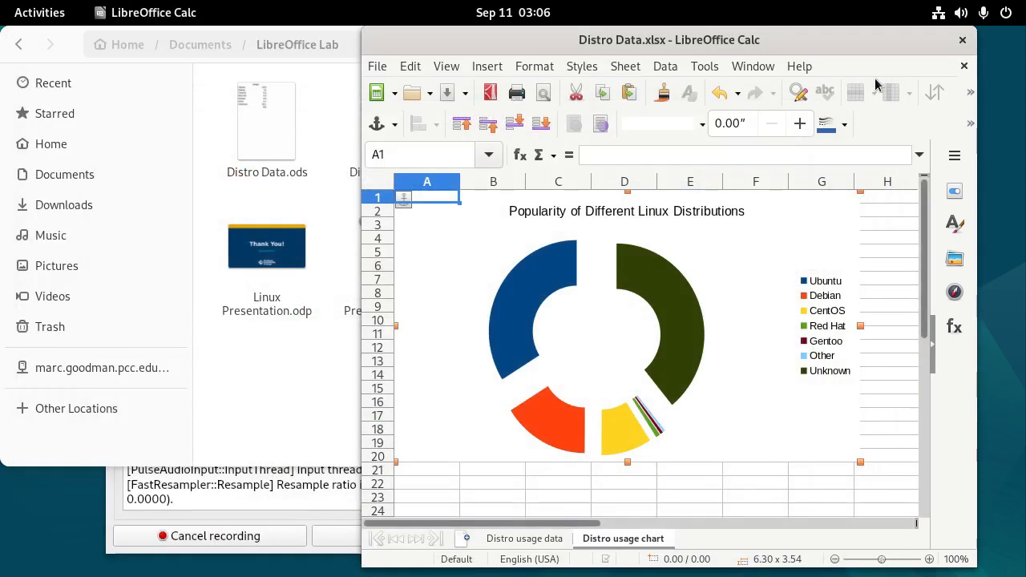
{"action": "left_click", "coordinate": [963, 40]}
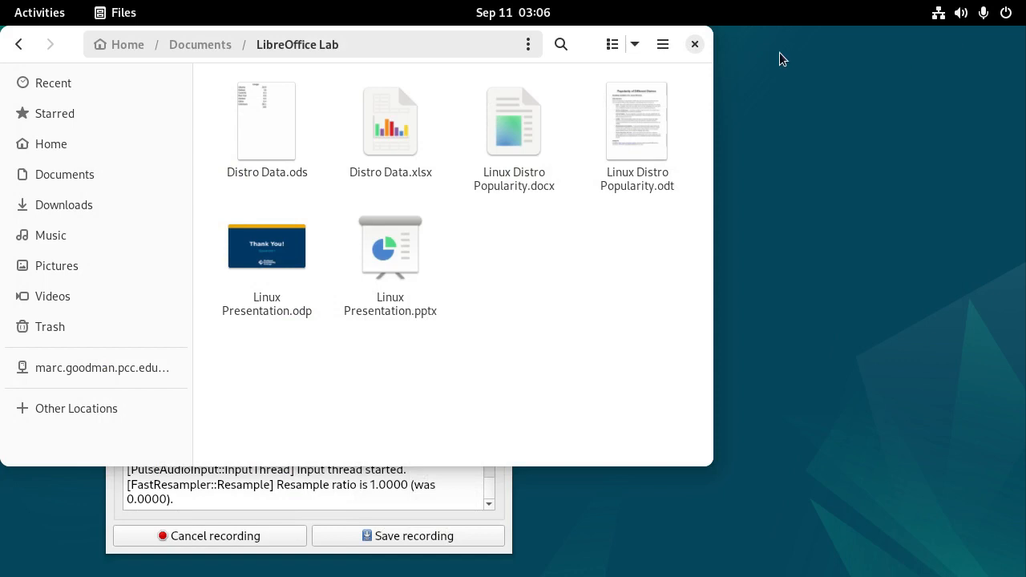
{"action": "left_click", "coordinate": [694, 45]}
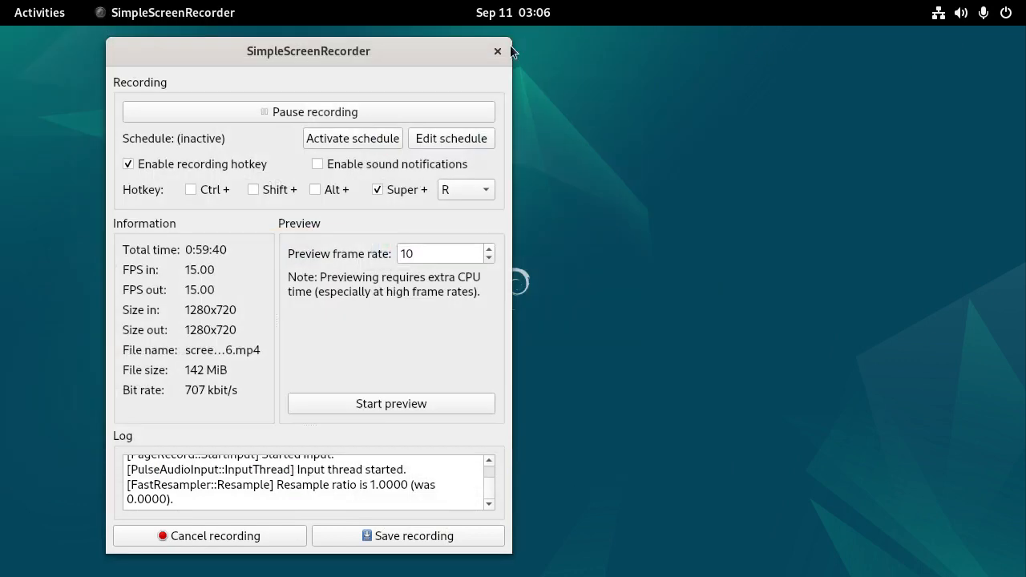